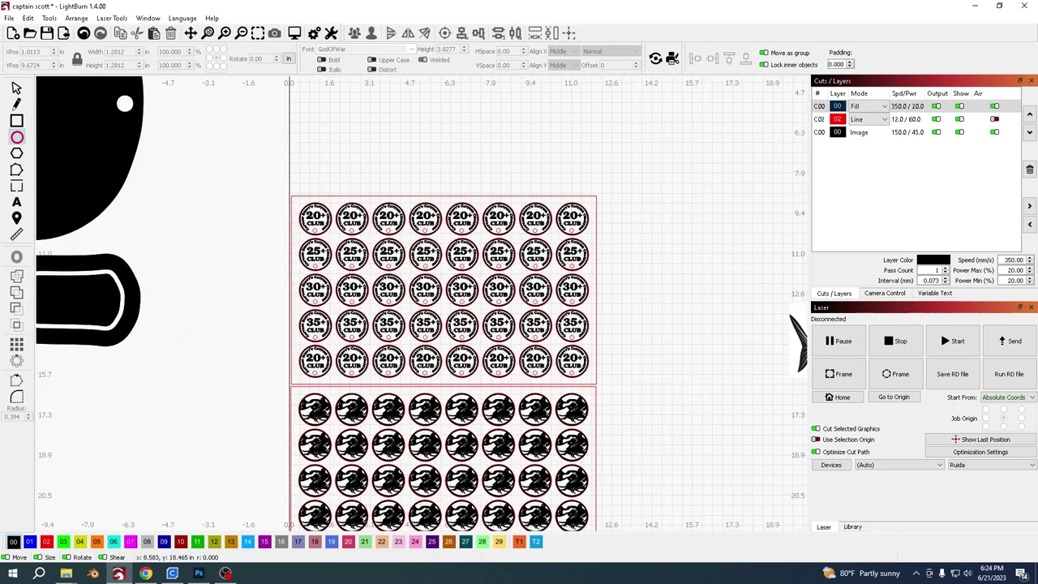
scroll(481, 377, up, 5)
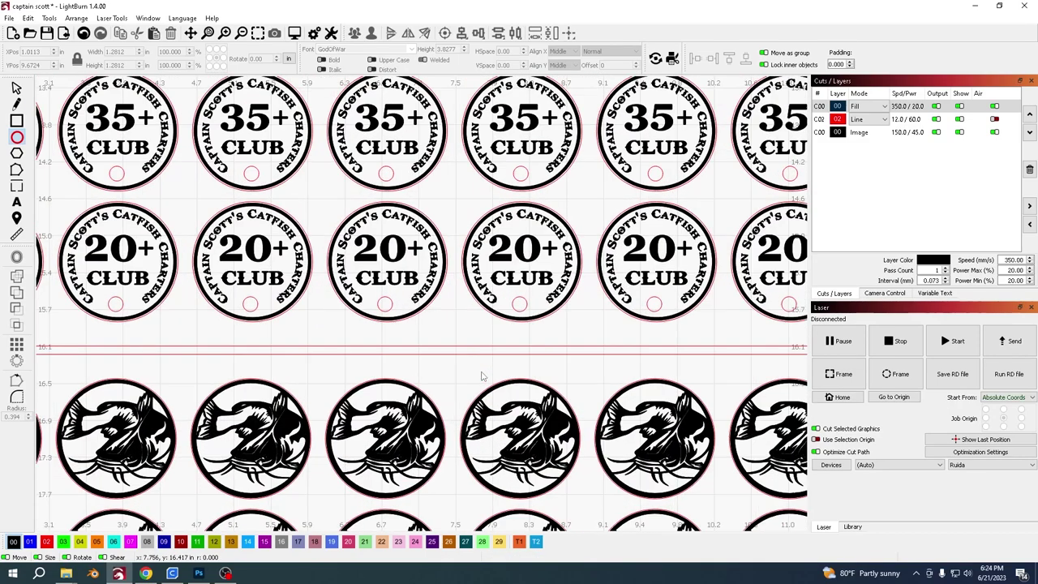
Zoom in near the workspace origin and draw a circle there.
scroll(426, 345, down, 1)
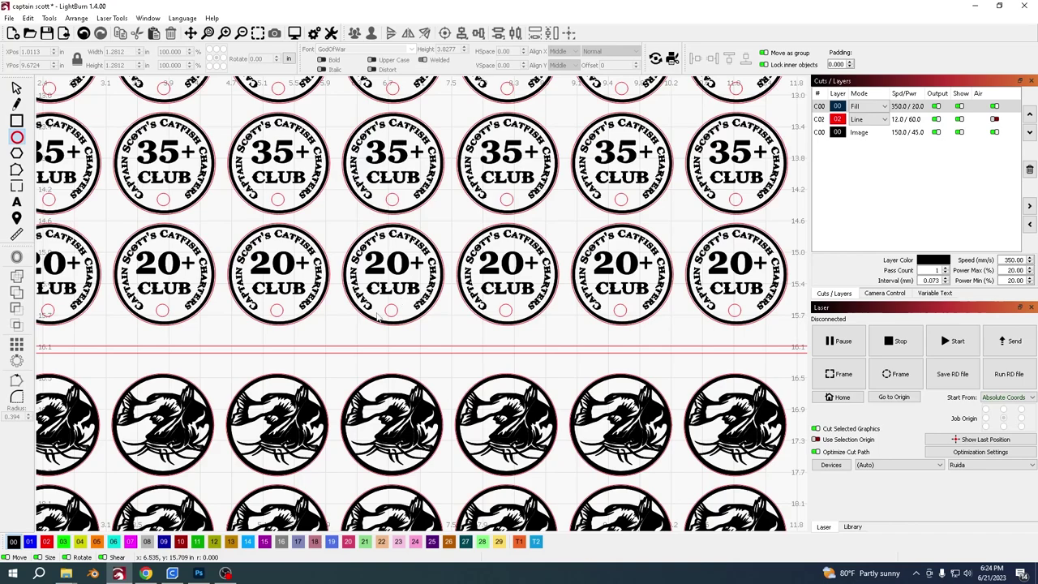
scroll(378, 318, down, 4)
scroll(330, 343, up, 3)
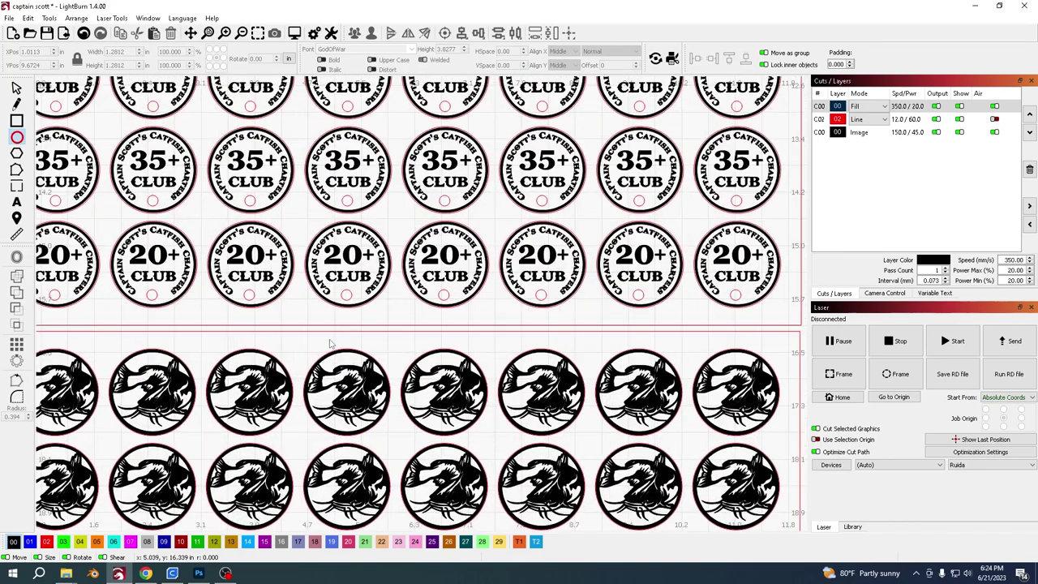
scroll(330, 343, up, 1)
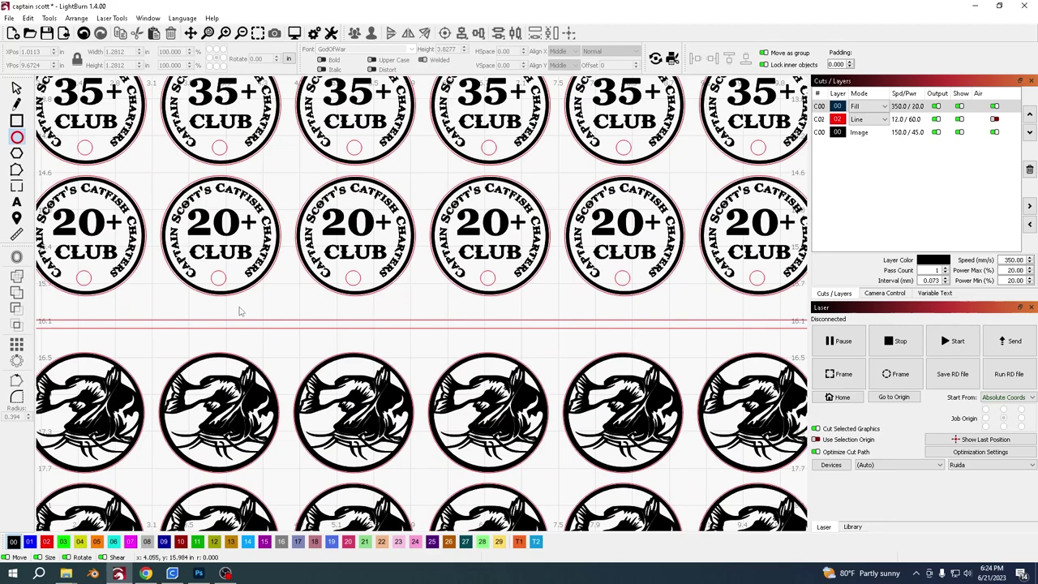
scroll(240, 310, down, 2)
scroll(381, 304, up, 1)
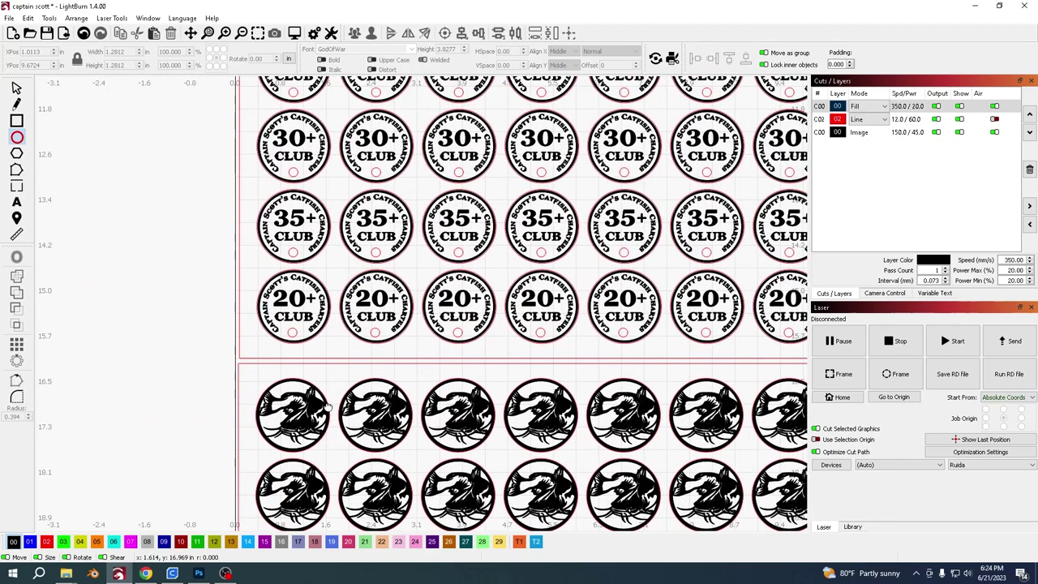
scroll(381, 304, down, 1)
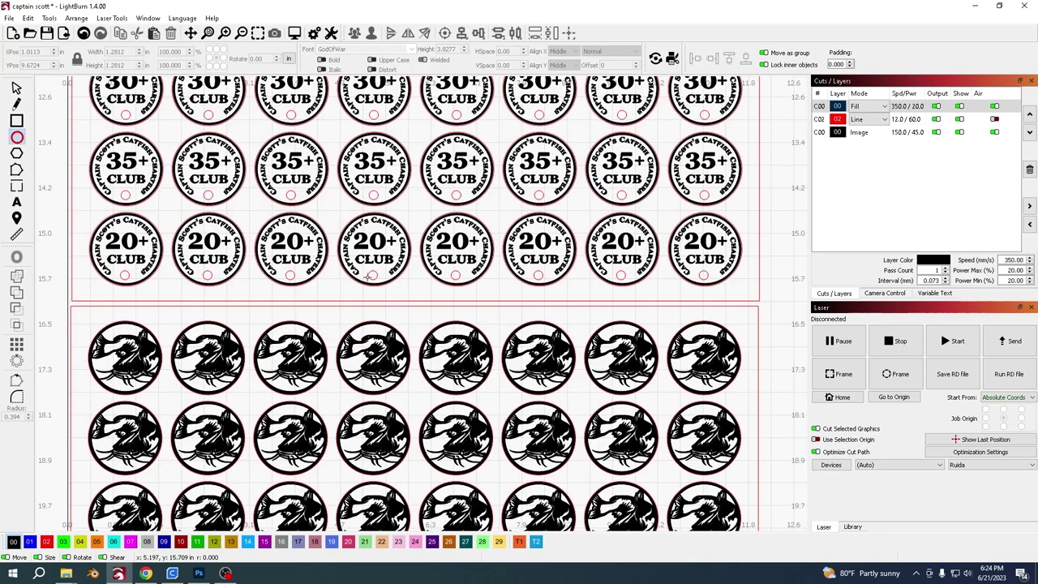
scroll(366, 276, up, 1)
scroll(337, 295, down, 2)
scroll(352, 359, up, 1)
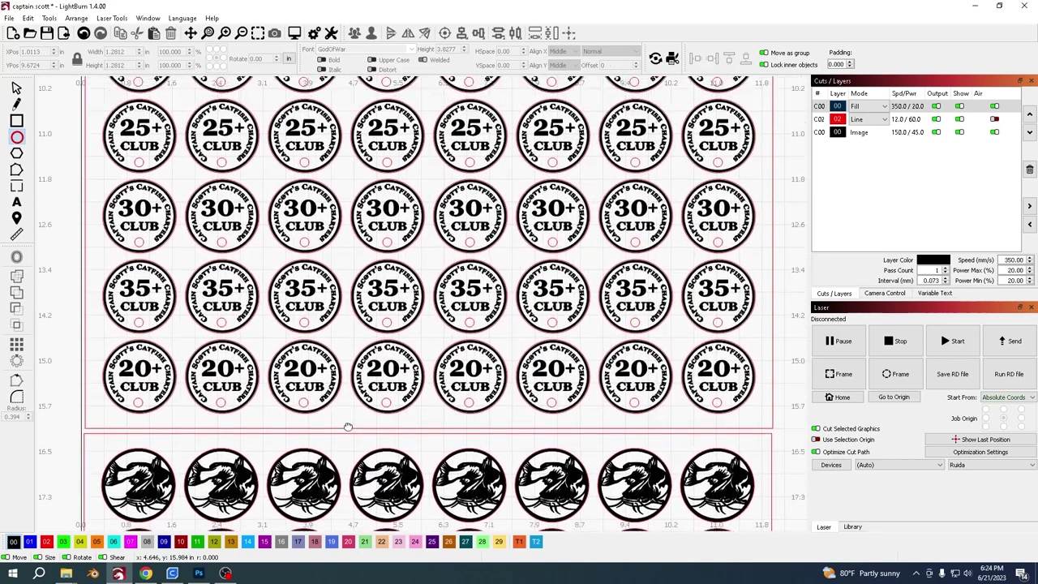
scroll(347, 427, up, 1)
scroll(381, 390, up, 1)
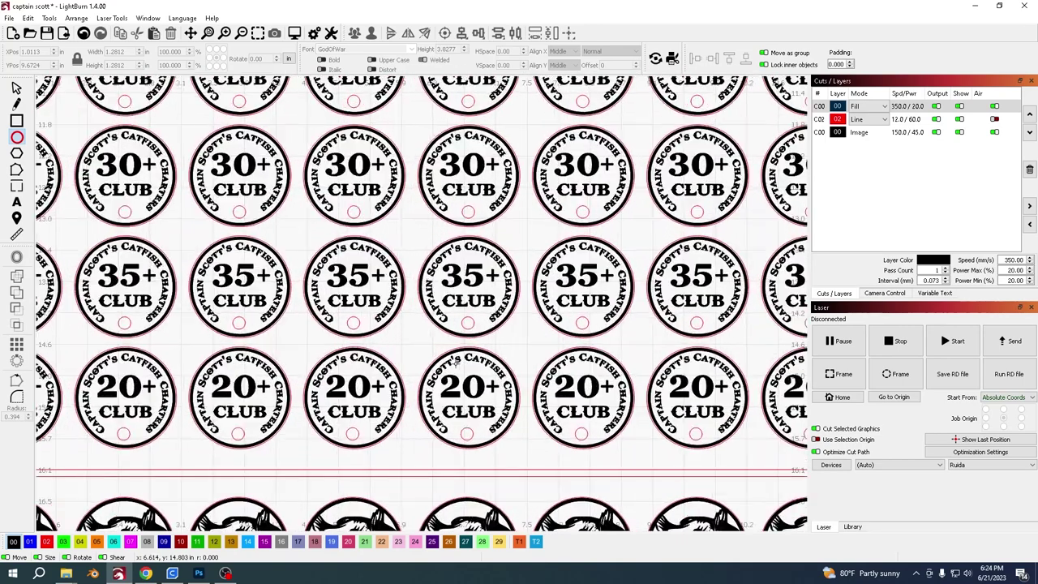
scroll(381, 389, down, 1)
scroll(384, 403, up, 1)
scroll(386, 403, down, 1)
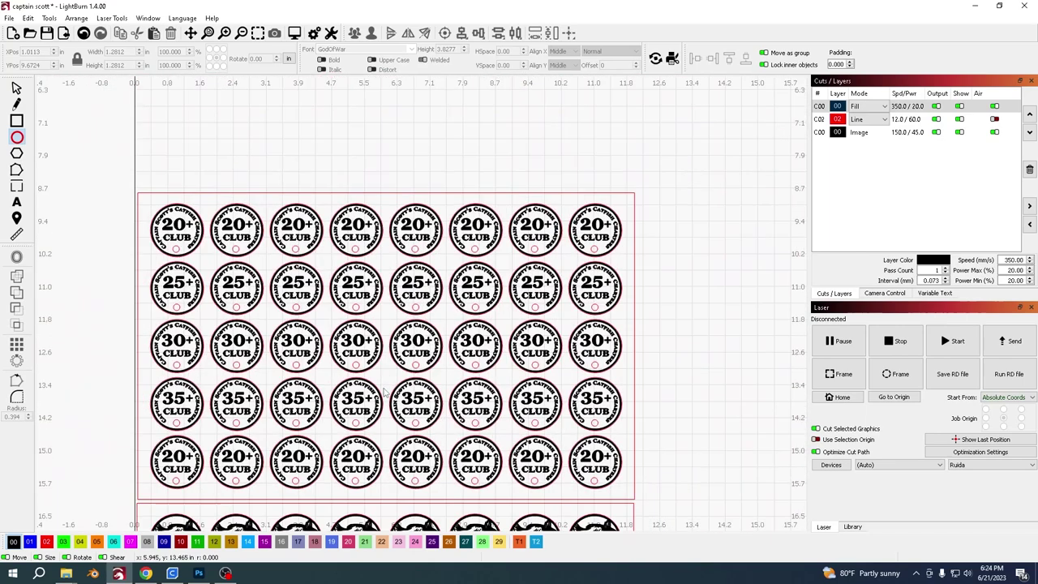
scroll(398, 373, down, 3)
scroll(402, 352, down, 1)
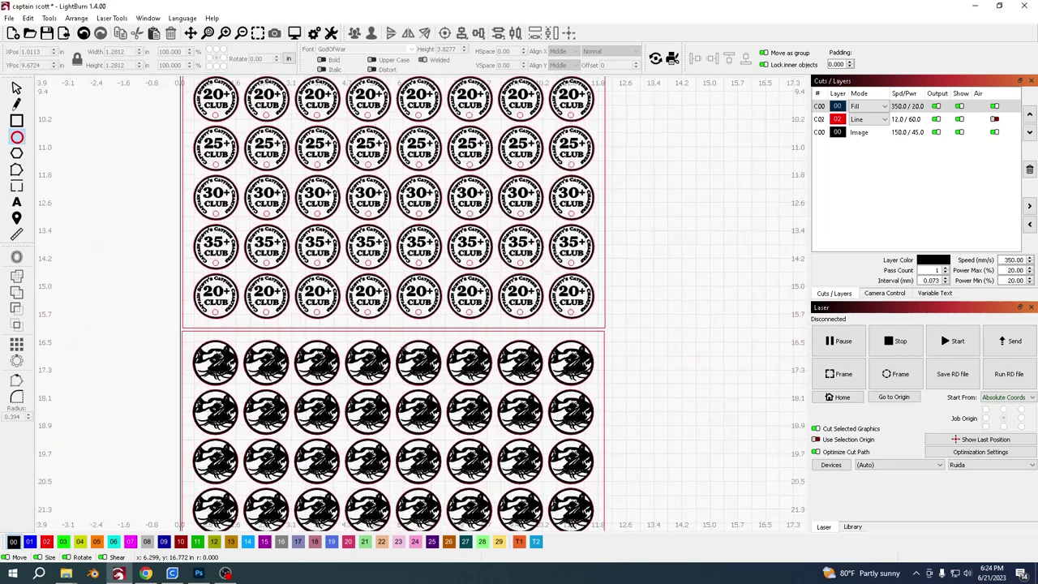
scroll(398, 303, down, 3)
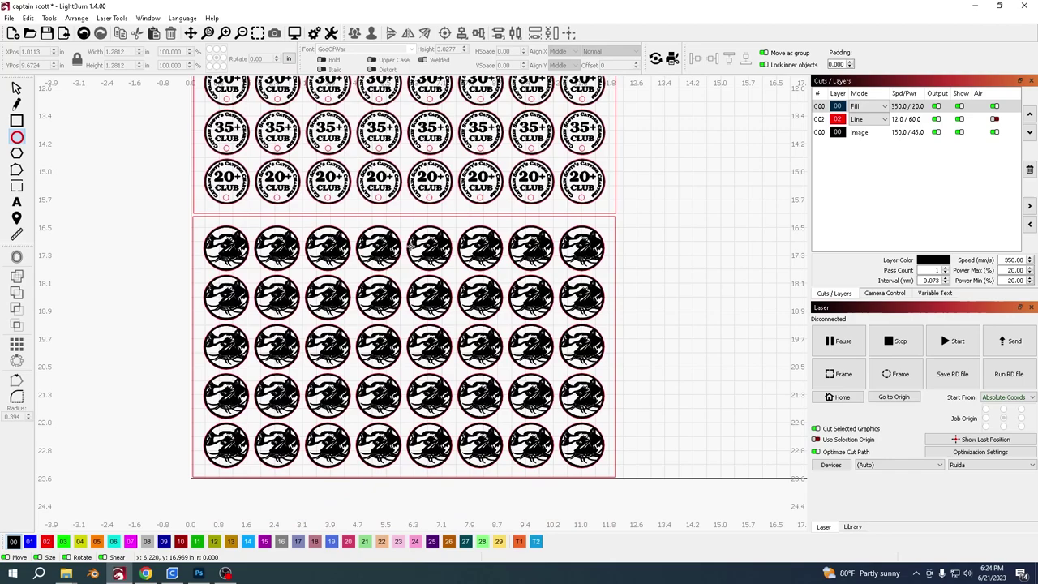
scroll(409, 243, down, 1)
scroll(417, 276, down, 2)
scroll(433, 347, up, 2)
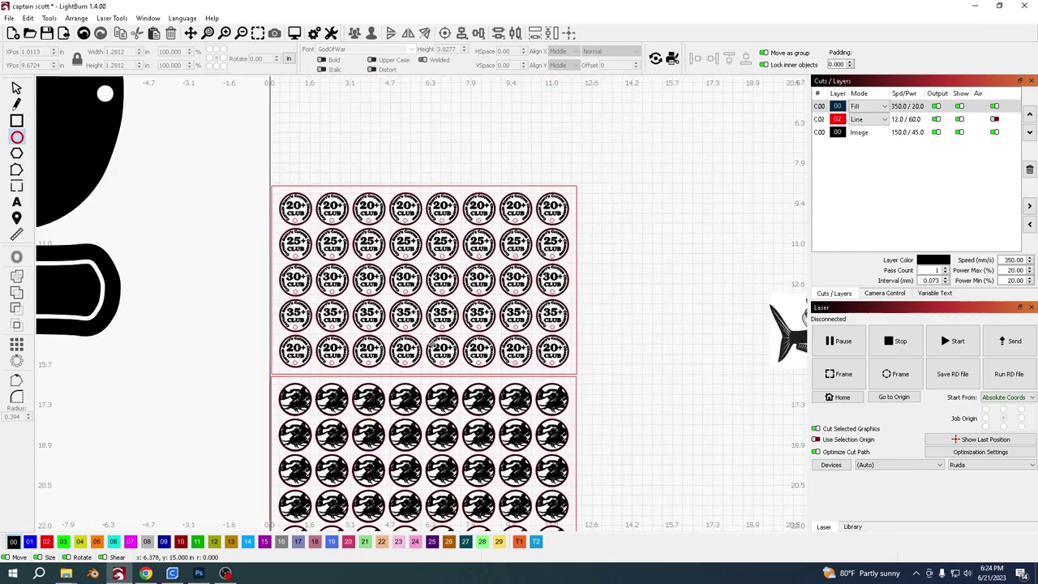
scroll(387, 214, up, 5)
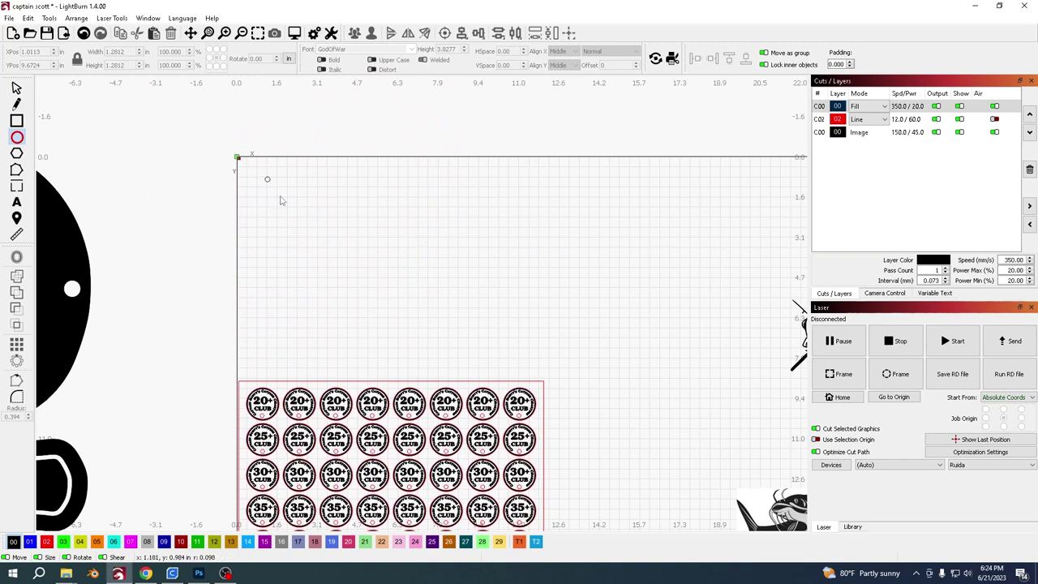
drag(290, 206, 293, 209)
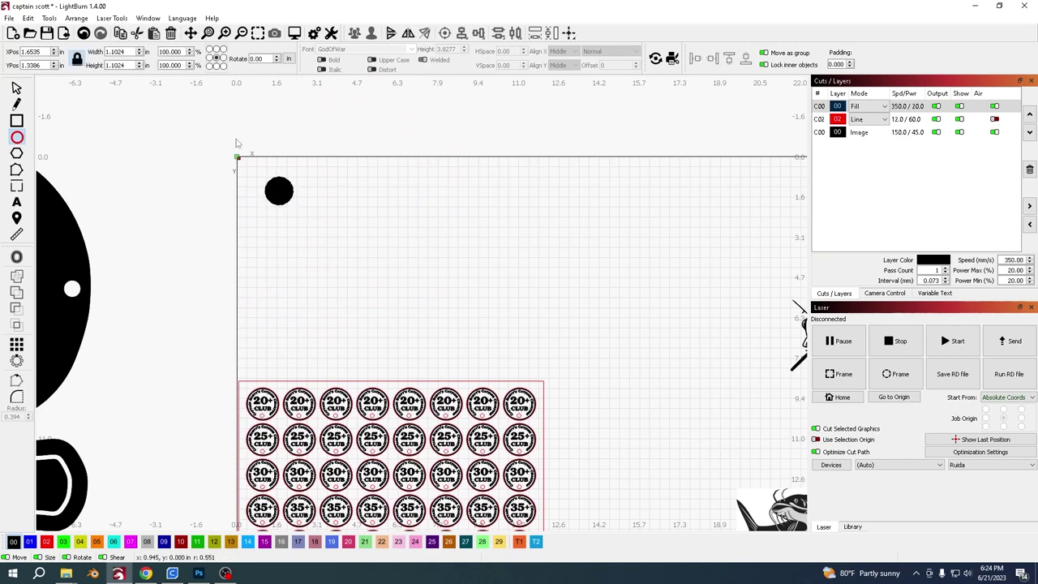
Make the circle 1.25 in wide and put it on the red 02 outline layer.
key(Tab)
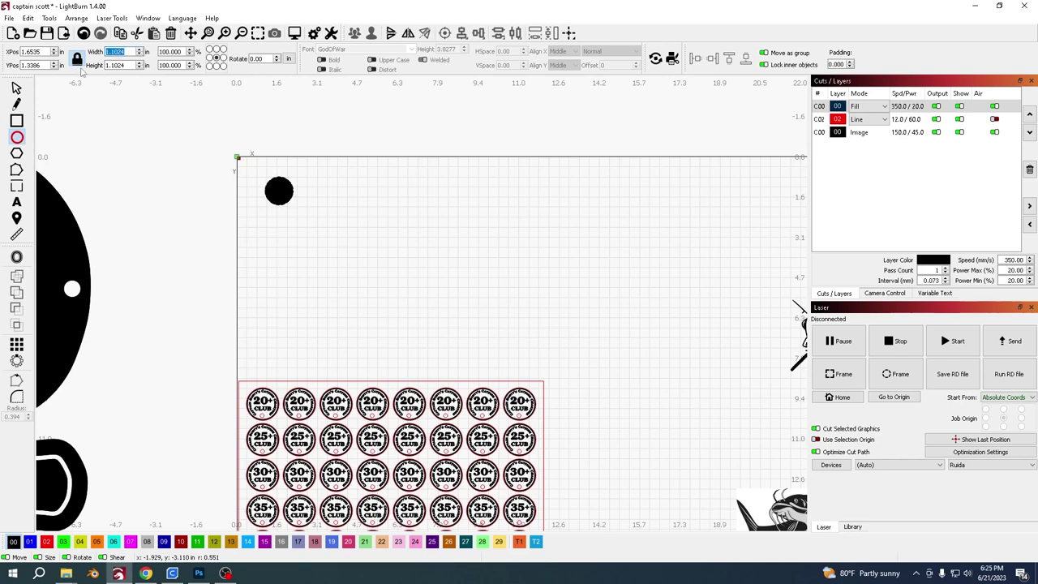
text(1.250)
key(Return)
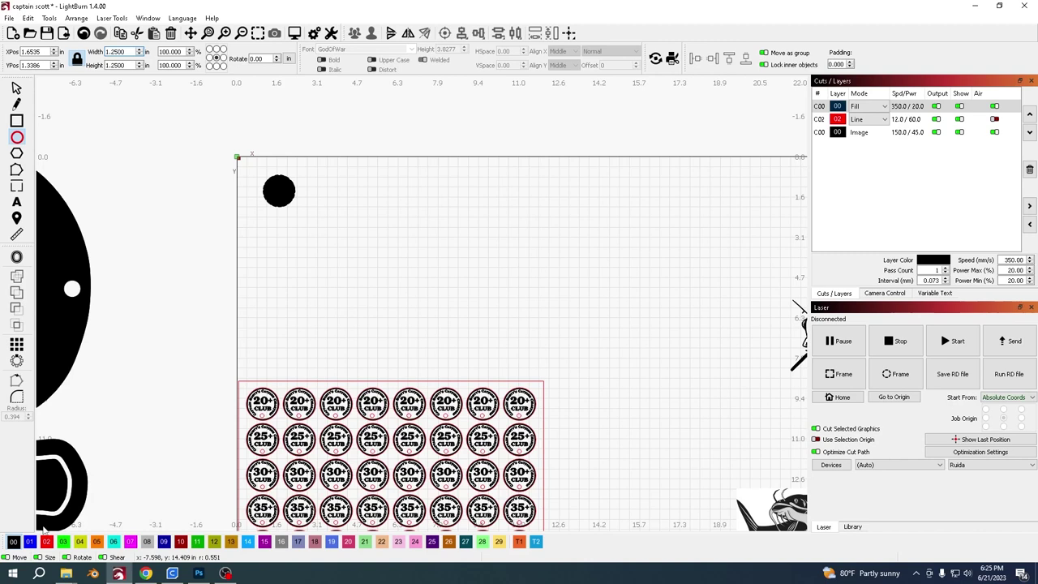
click(47, 542)
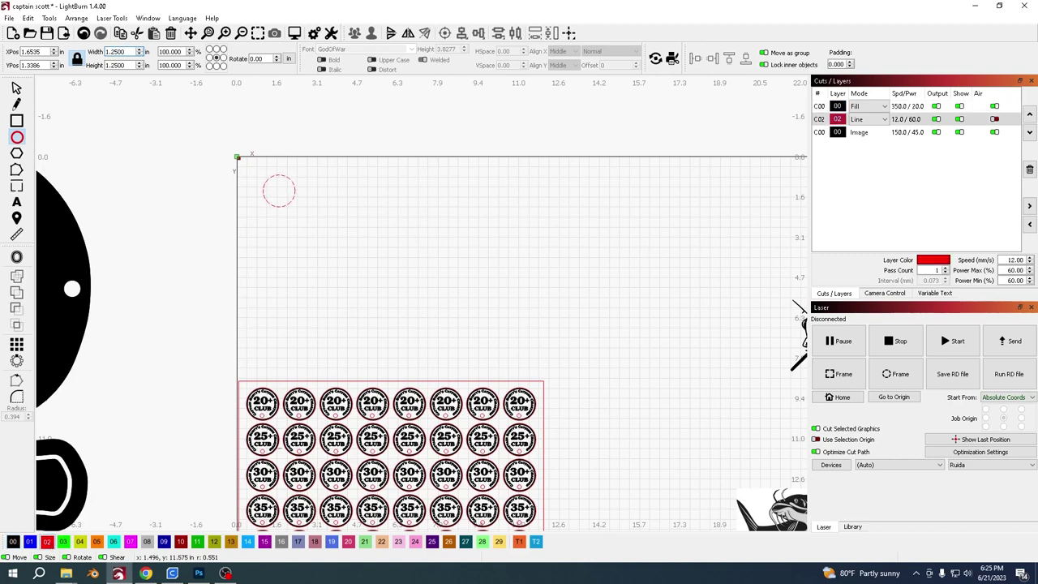
click(16, 257)
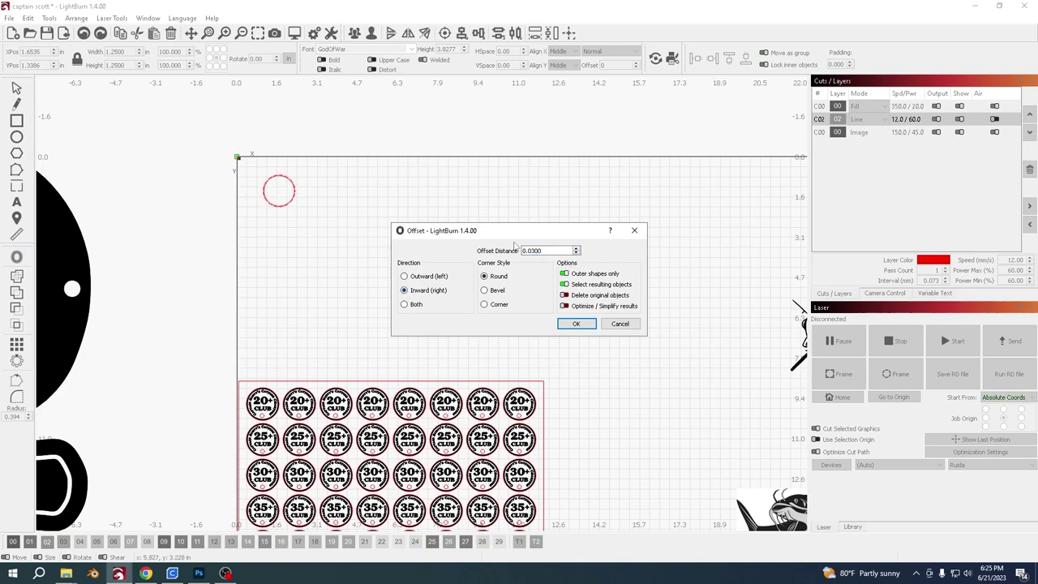
Add a 0.03 in inward offset circle on blue layer 01 and set that layer to Fill.
scroll(278, 193, up, 5)
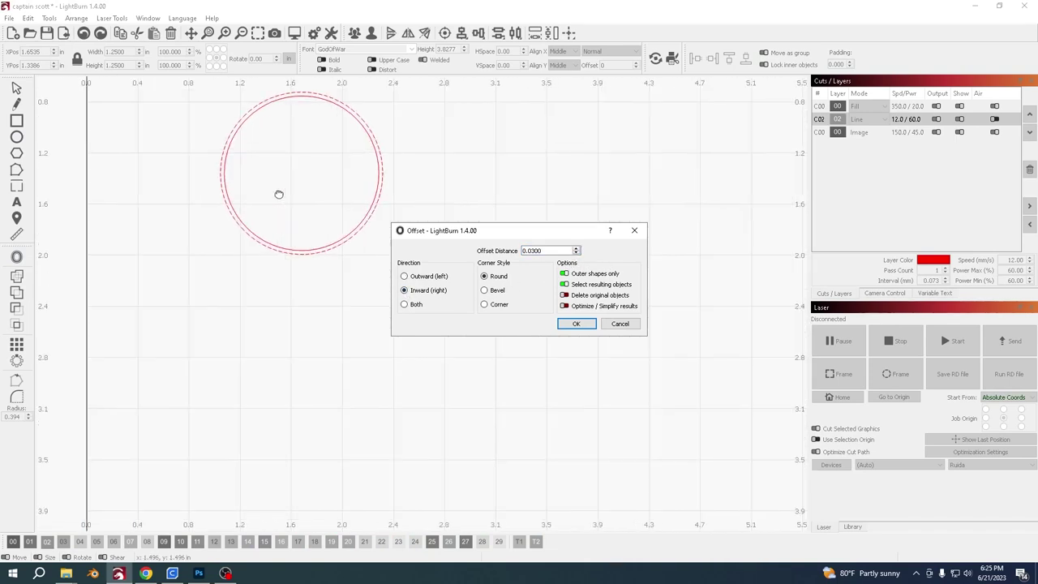
drag(287, 176, 281, 224)
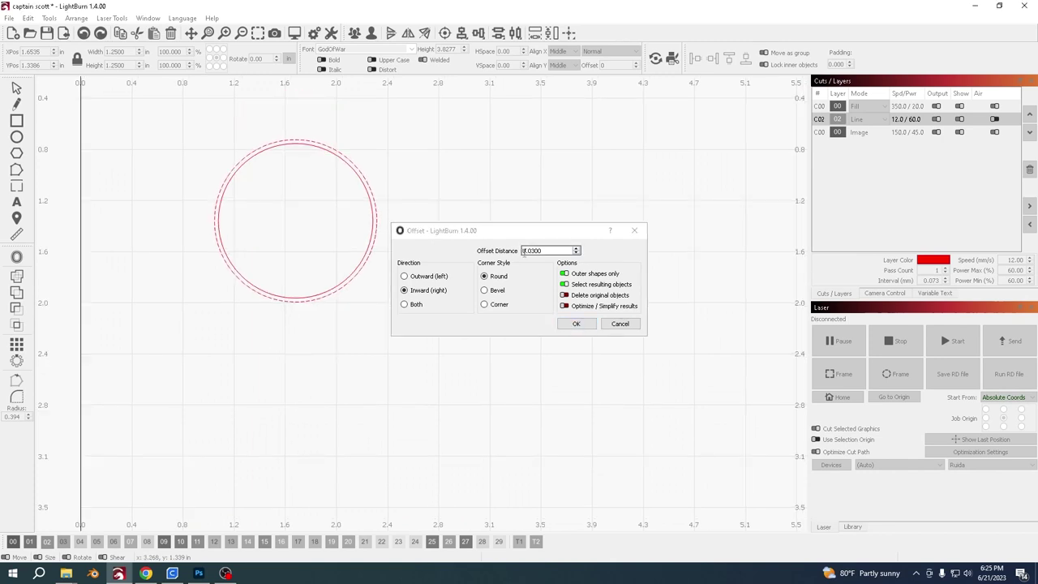
click(576, 323)
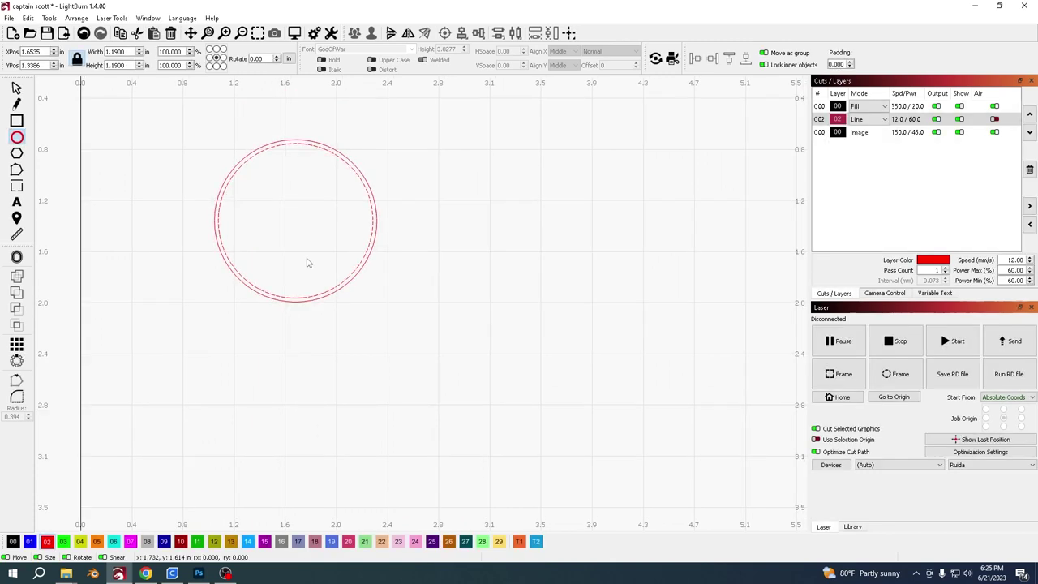
click(30, 541)
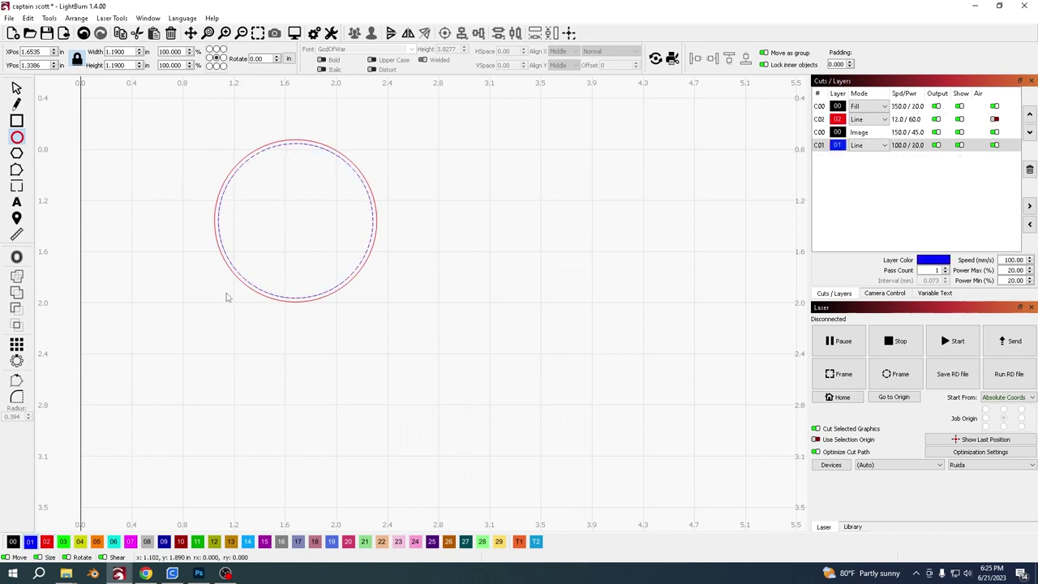
click(866, 144)
click(872, 159)
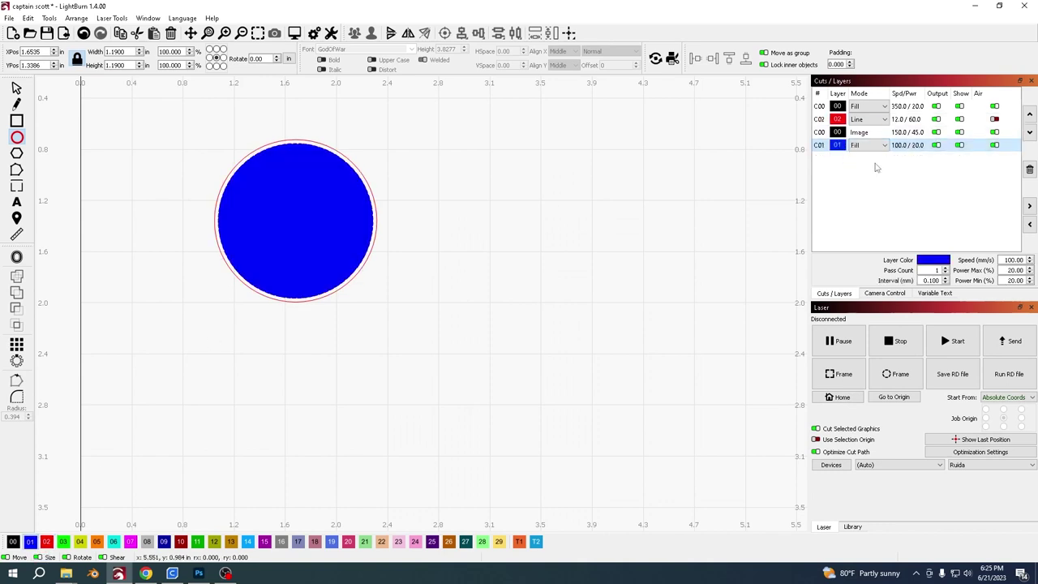
Move the outline catfish to the top-left origin and shrink it to about 1.30 × 0.88 in.
scroll(572, 213, down, 8)
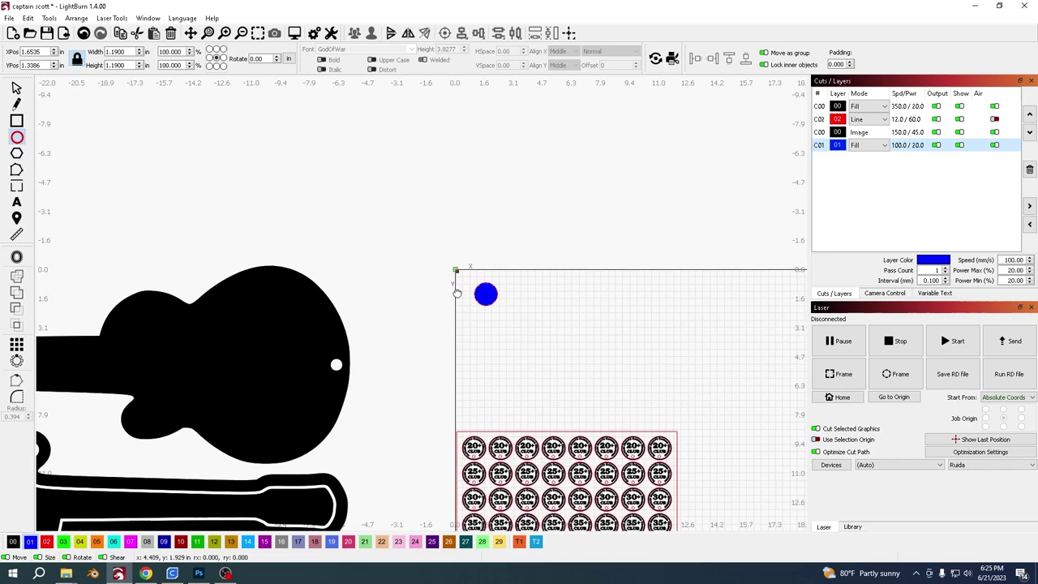
scroll(452, 333, up, 3)
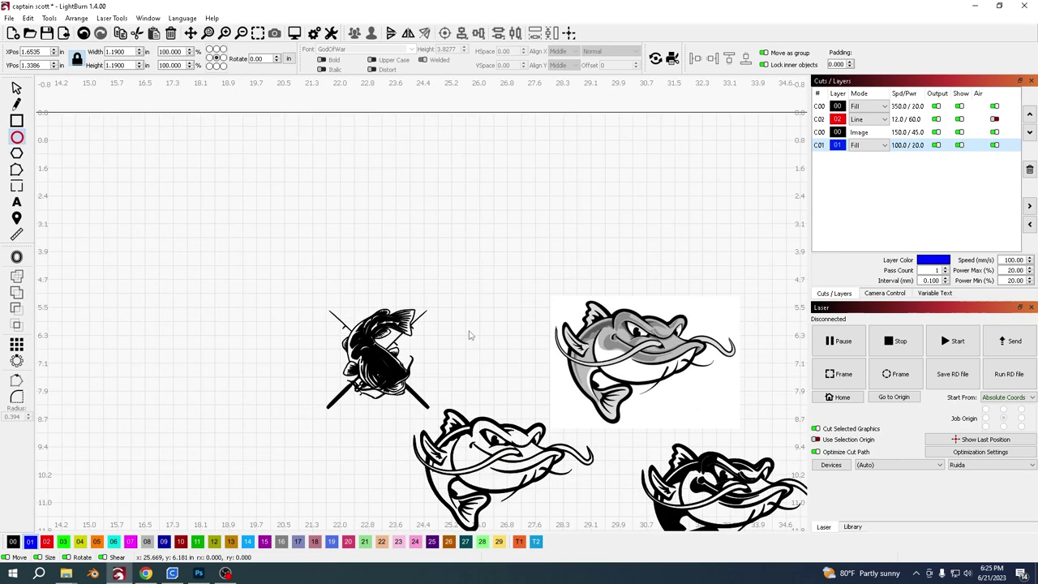
drag(497, 342, 470, 221)
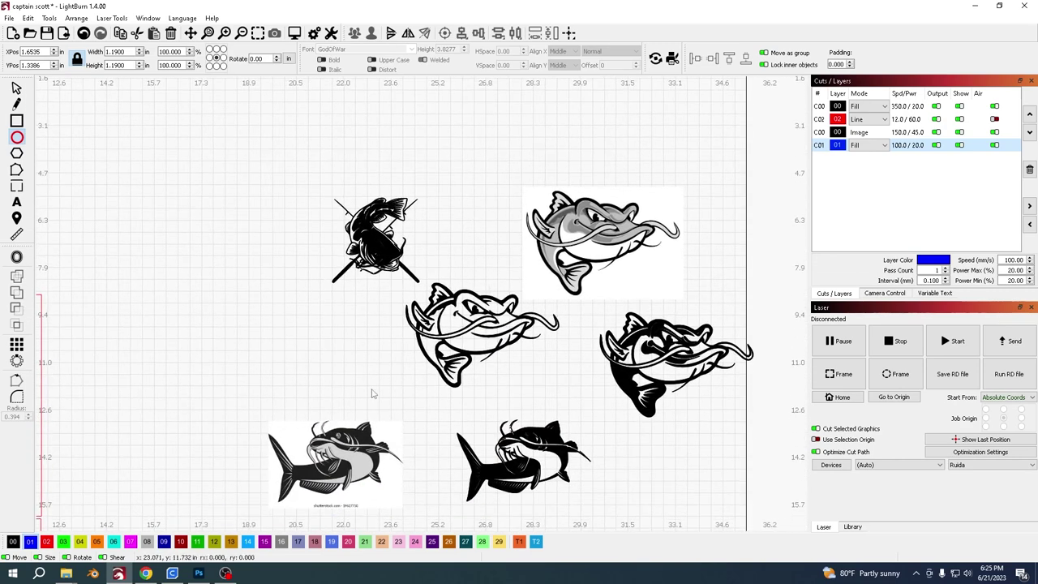
scroll(465, 367, up, 2)
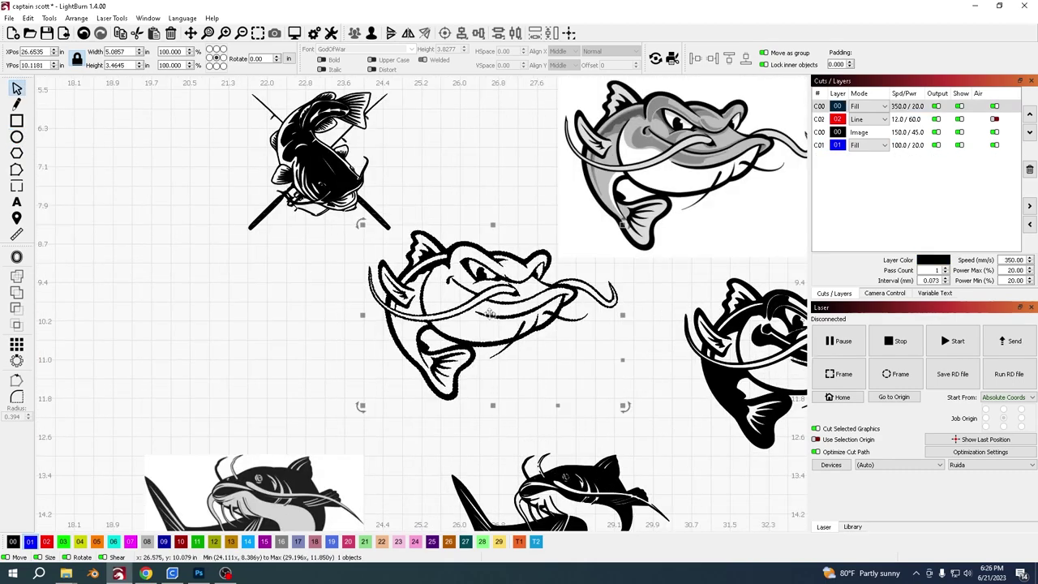
scroll(487, 324, down, 5)
drag(490, 317, 155, 199)
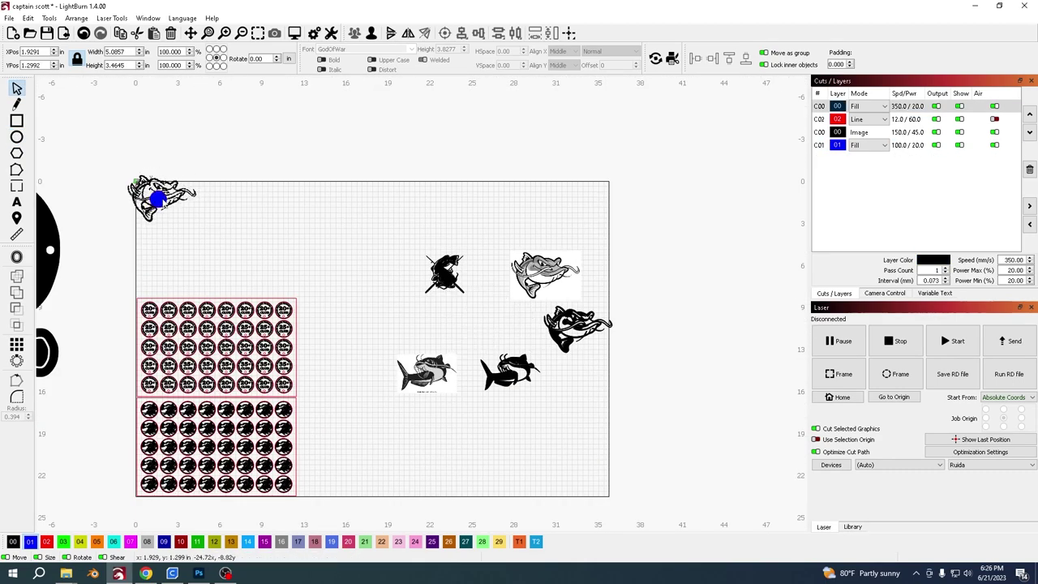
scroll(156, 198, up, 2)
scroll(158, 198, up, 3)
scroll(178, 178, down, 2)
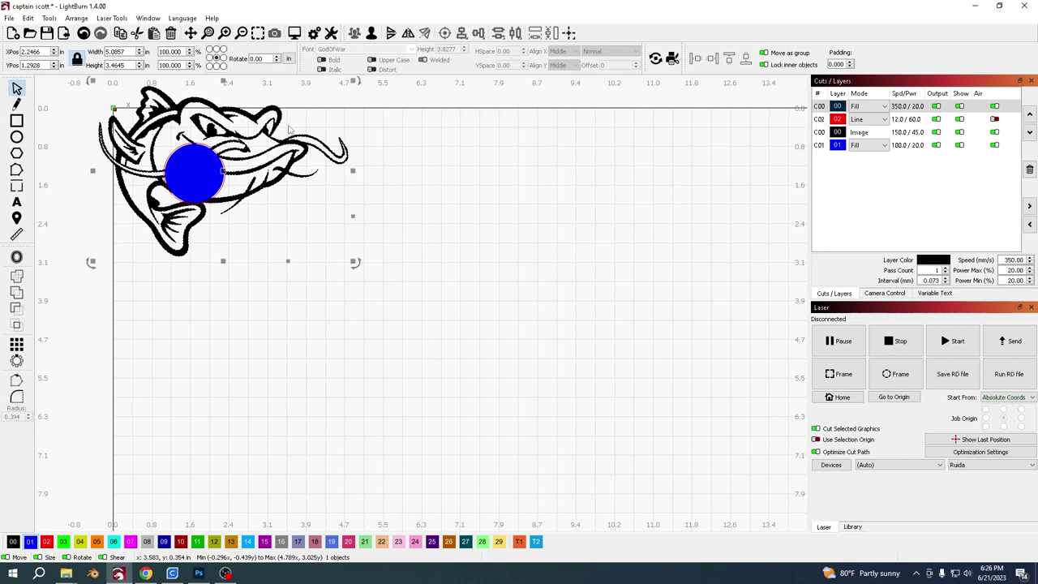
drag(192, 169, 255, 285)
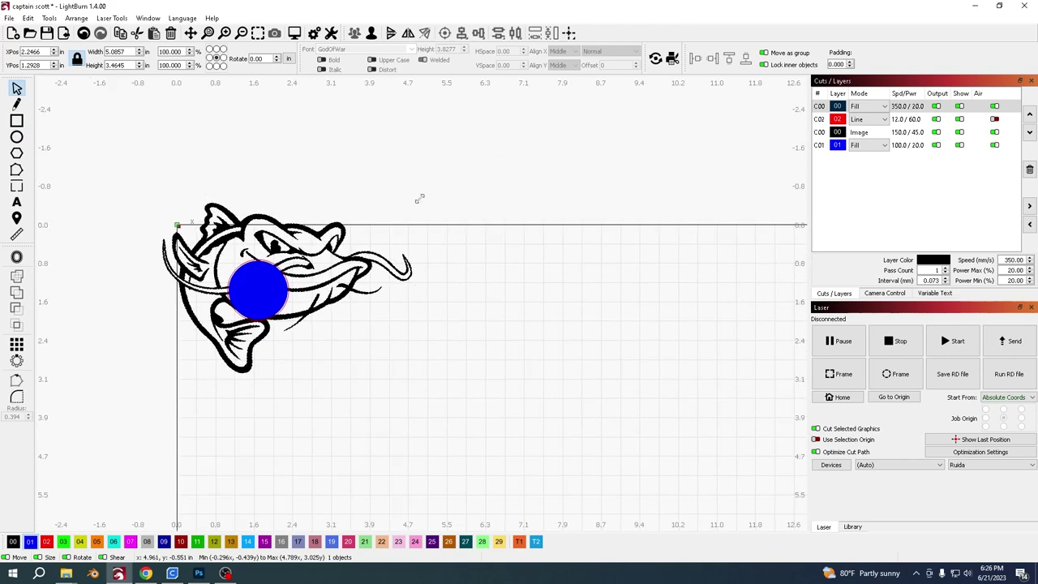
mouse_move(419, 200)
mouse_down()
mouse_move(219, 296)
mouse_move(198, 325)
mouse_move(208, 343)
mouse_move(265, 298)
mouse_move(258, 292)
mouse_up()
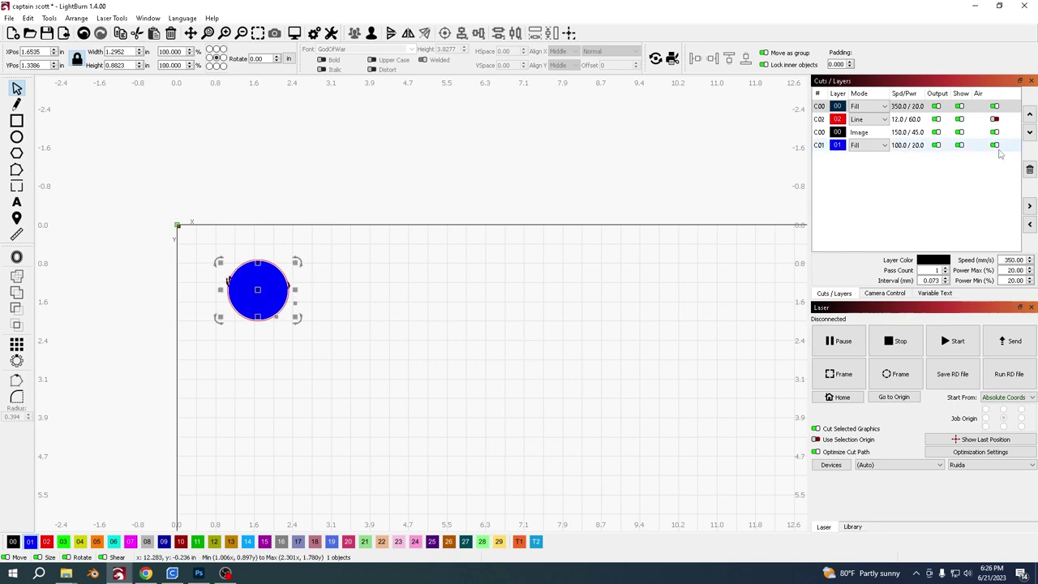
Move the blue 01 layer to the top of the layer list.
click(909, 149)
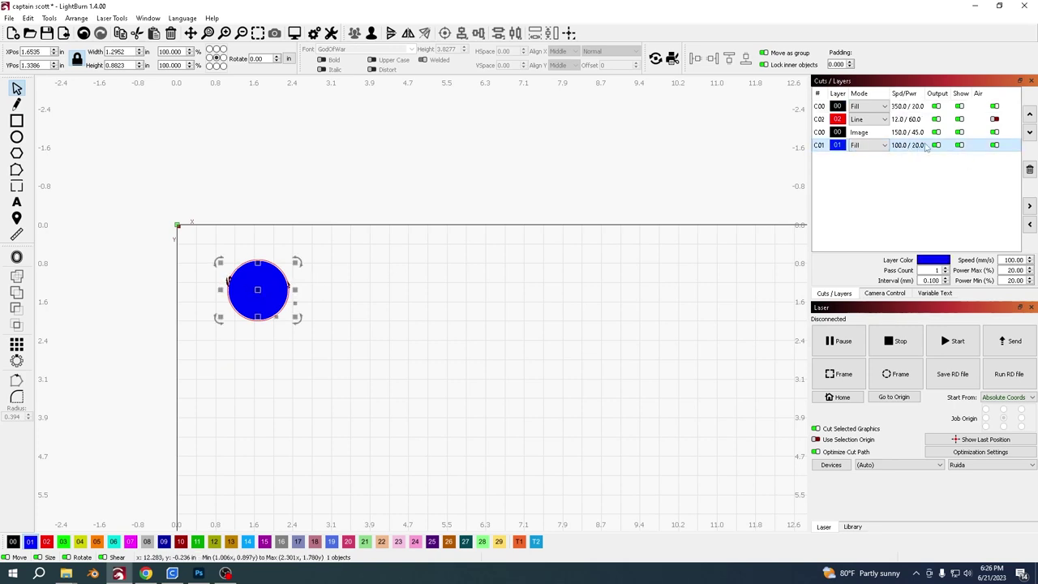
click(1030, 115)
click(1030, 115)
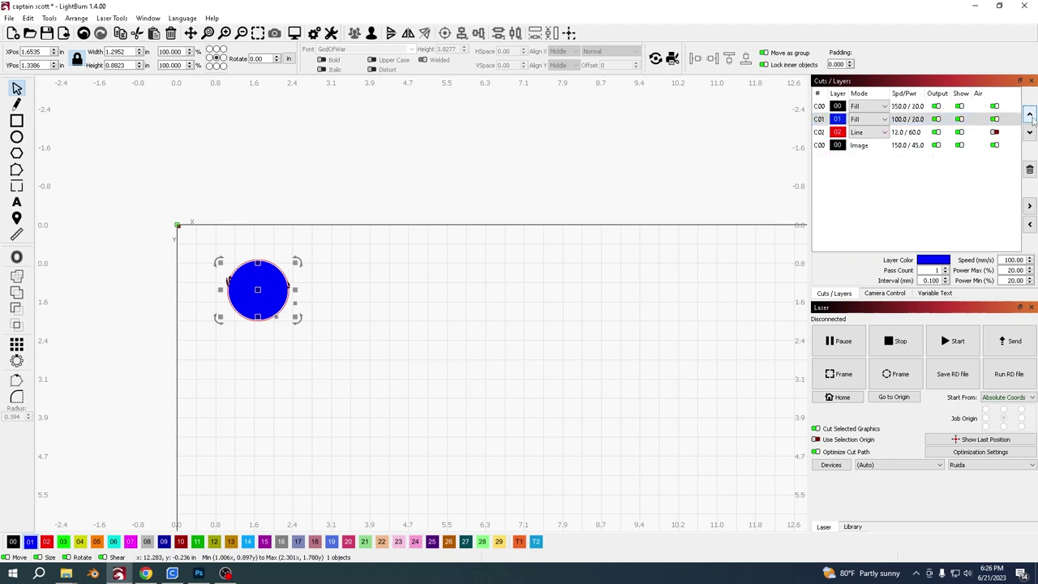
click(1030, 116)
scroll(305, 278, up, 5)
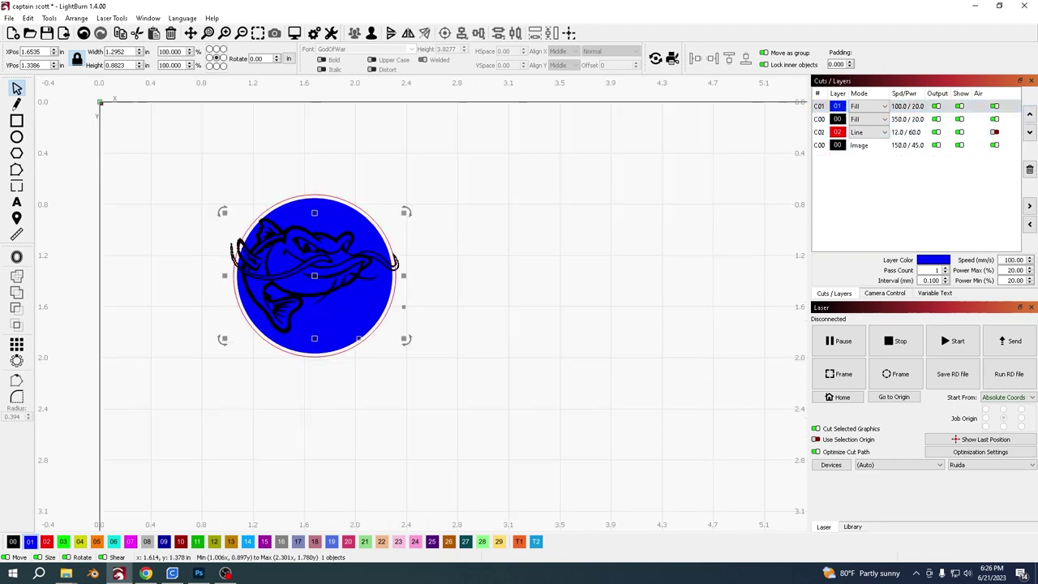
Assign the catfish to blue layer 01 and shrink it to fit inside the circle.
click(30, 542)
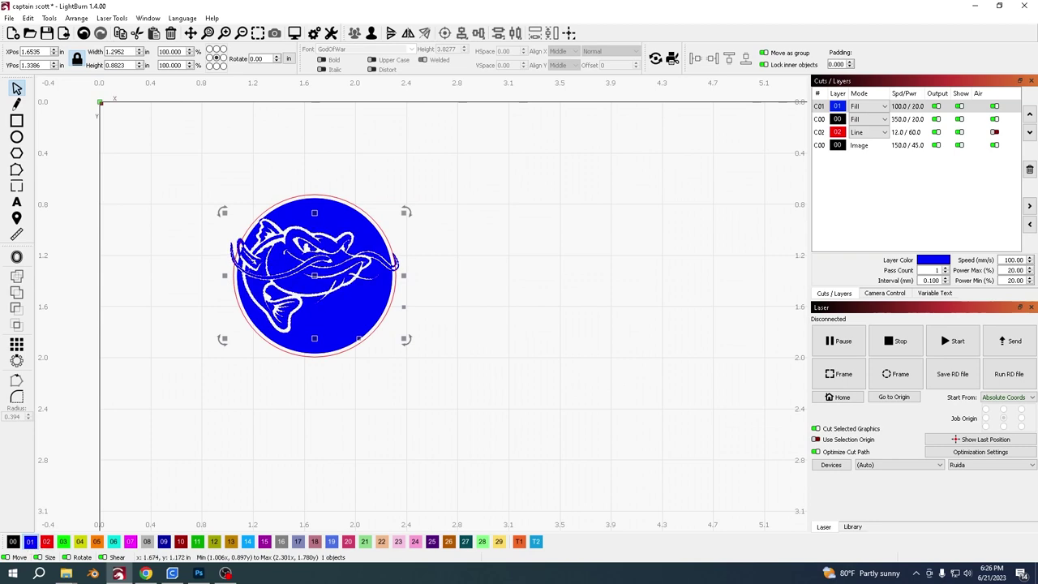
drag(315, 276, 324, 281)
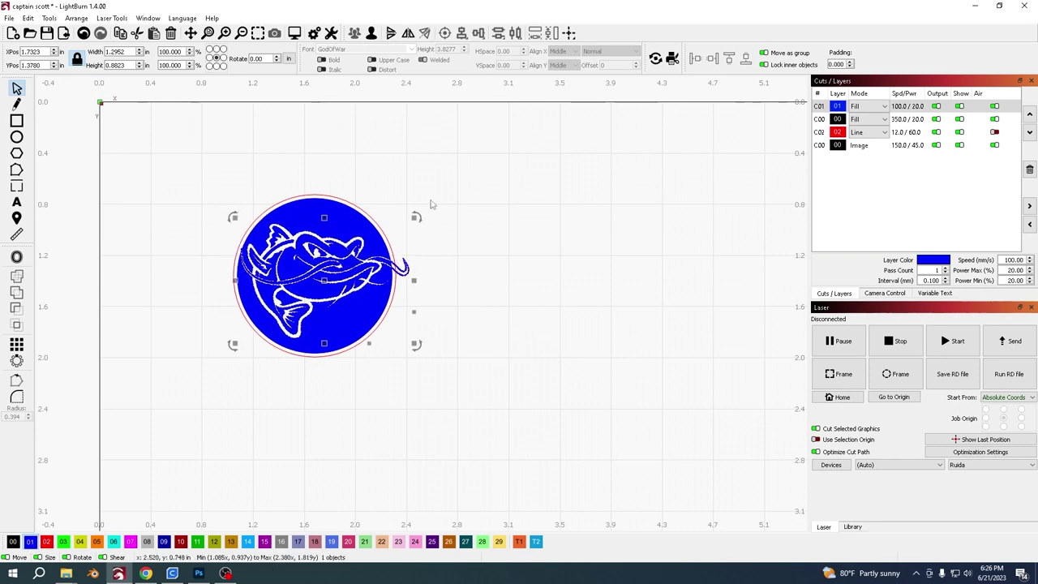
drag(414, 216, 394, 235)
Offset the blue circle 0.03 in inward to leave a thin blue ring.
click(370, 219)
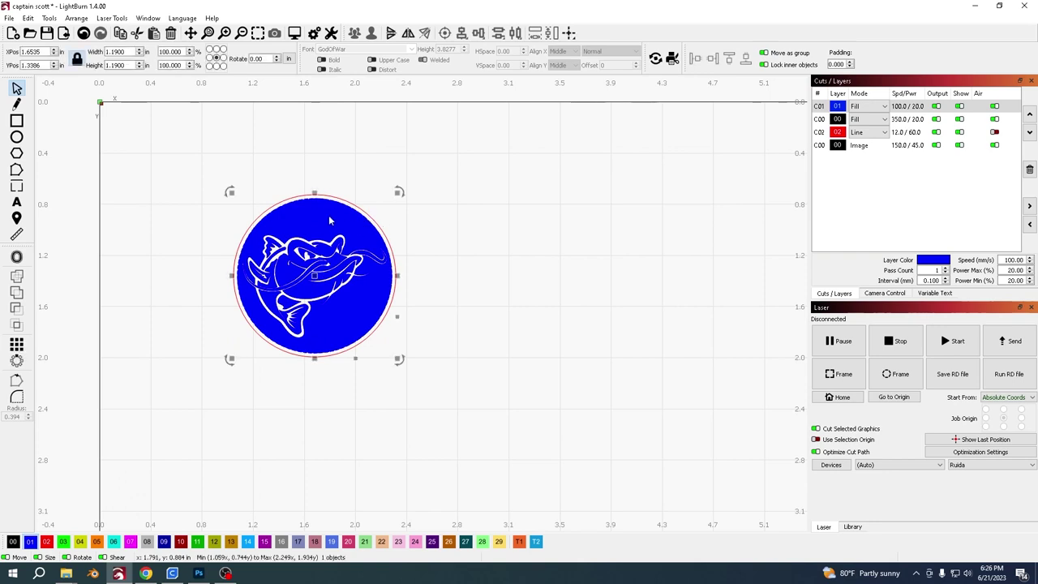
click(17, 257)
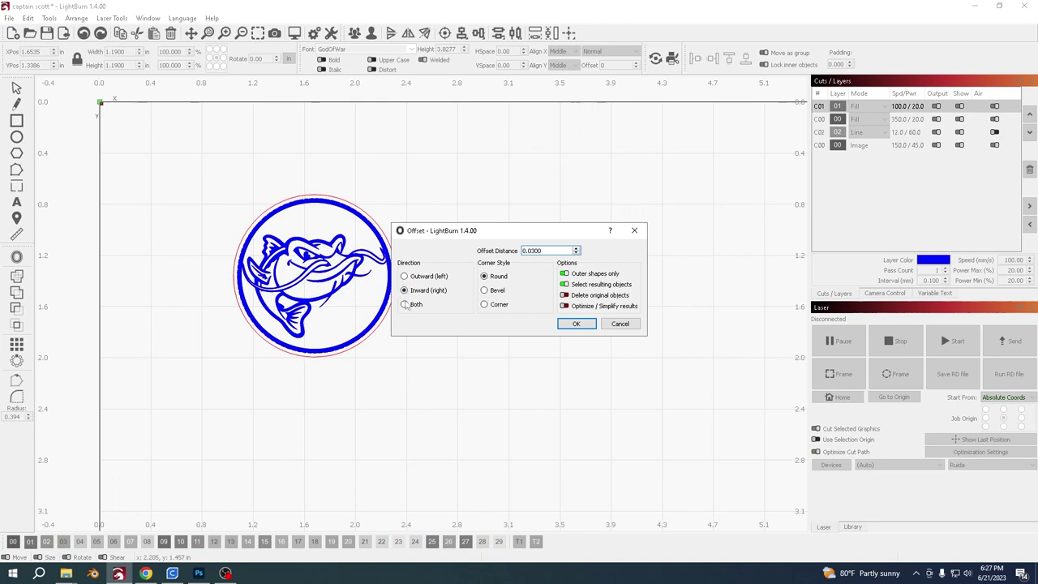
click(576, 325)
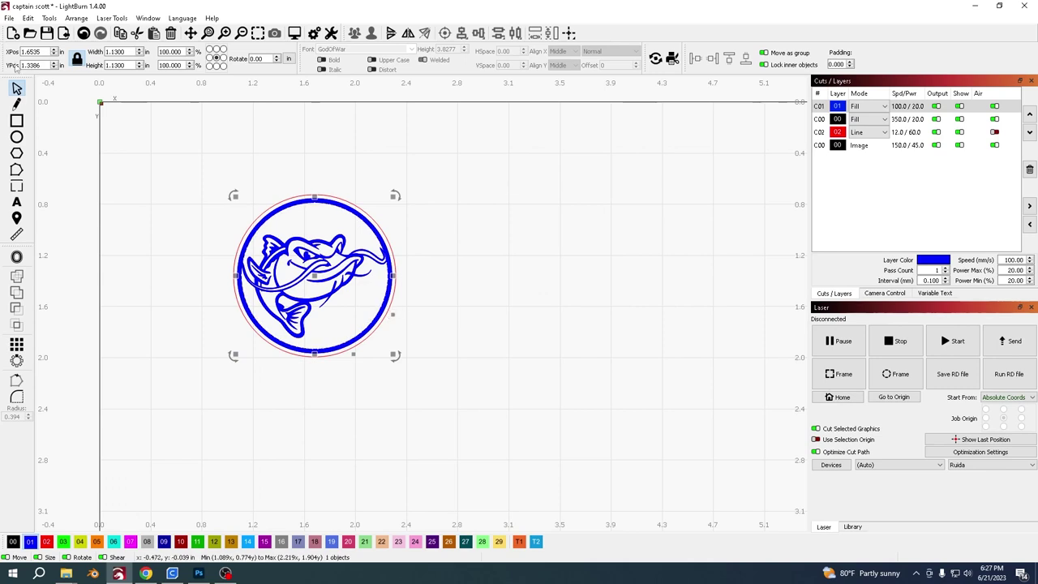
drag(448, 172, 125, 426)
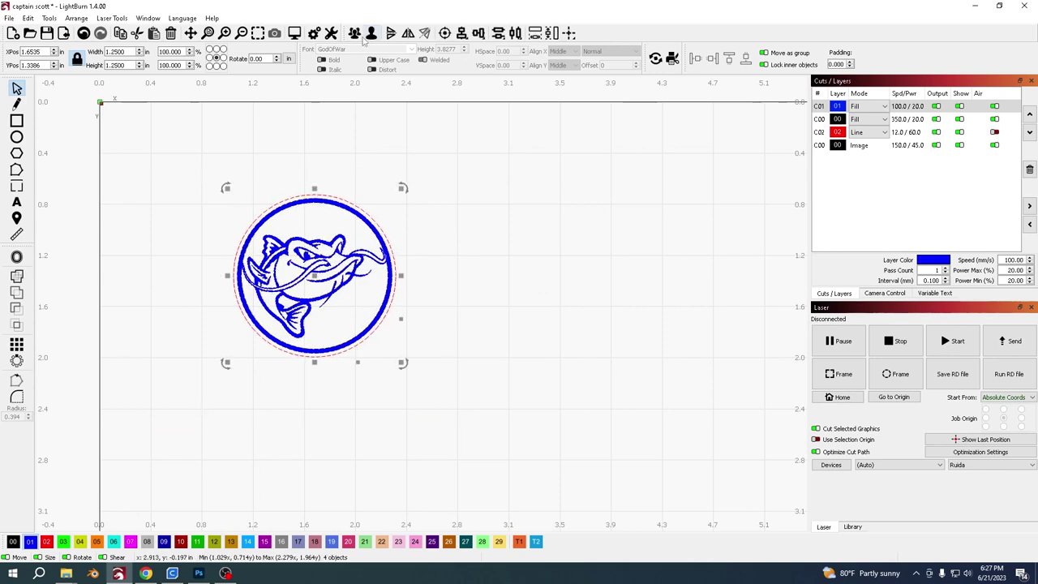
click(294, 33)
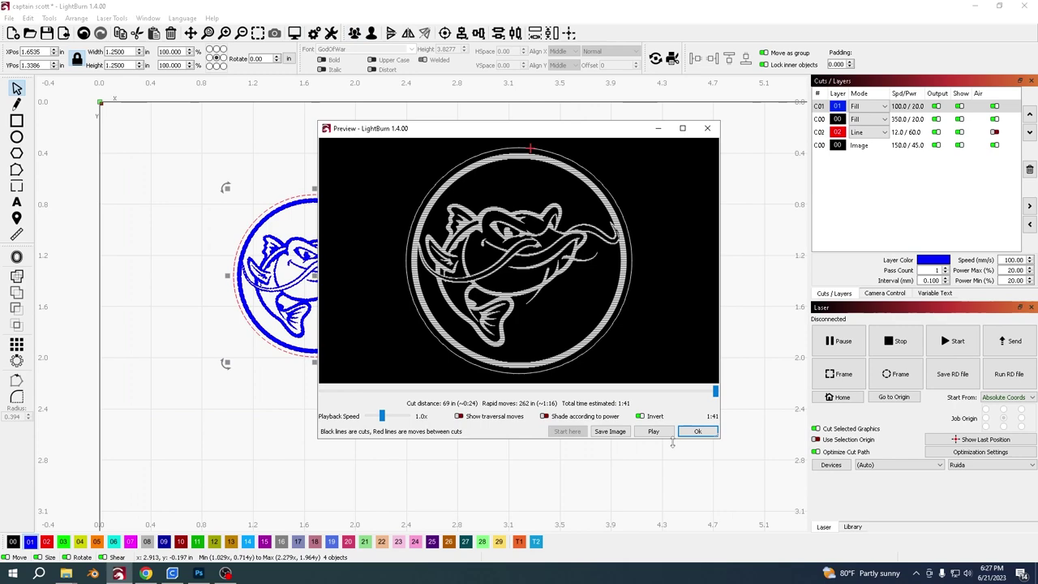
click(640, 416)
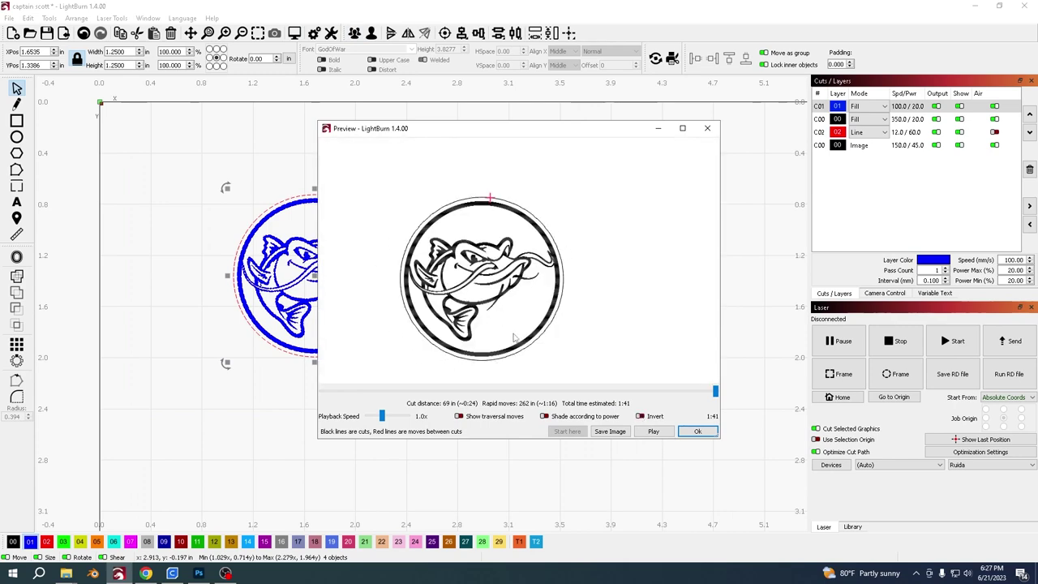
click(698, 430)
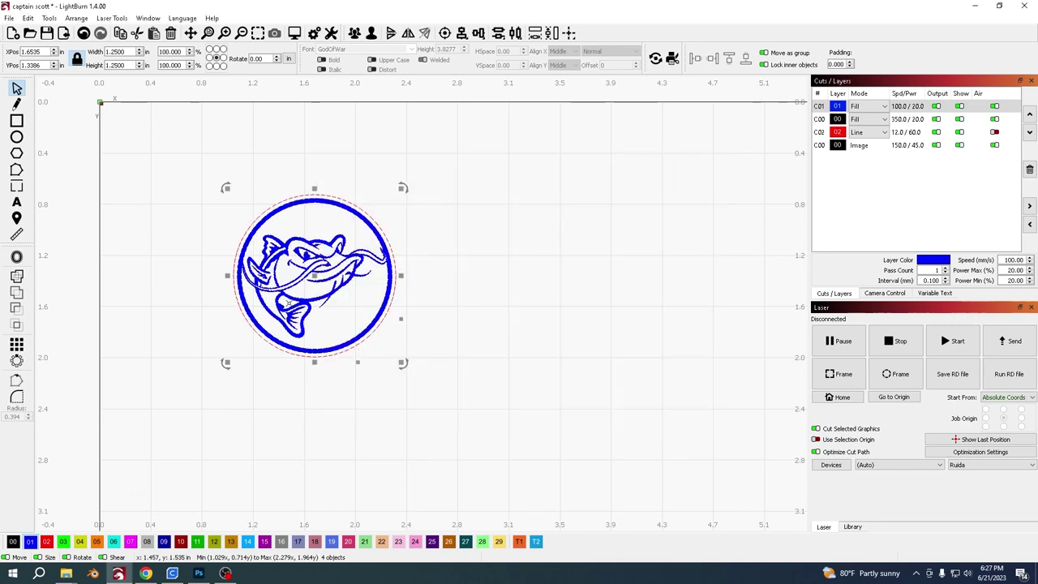
Move the red outline circle to the right of the catfish logo.
scroll(225, 299, down, 2)
scroll(226, 299, up, 1)
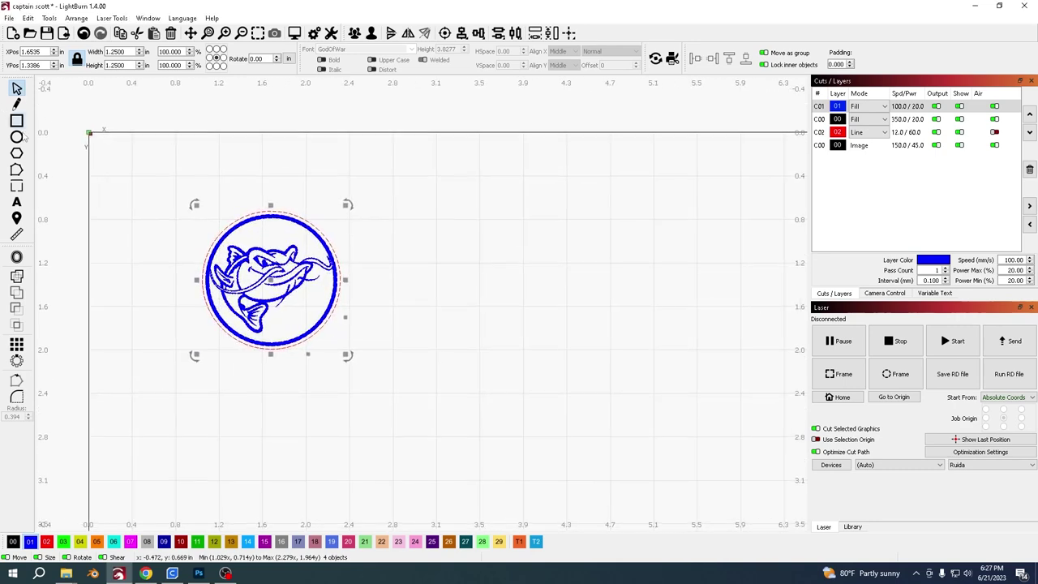
click(277, 188)
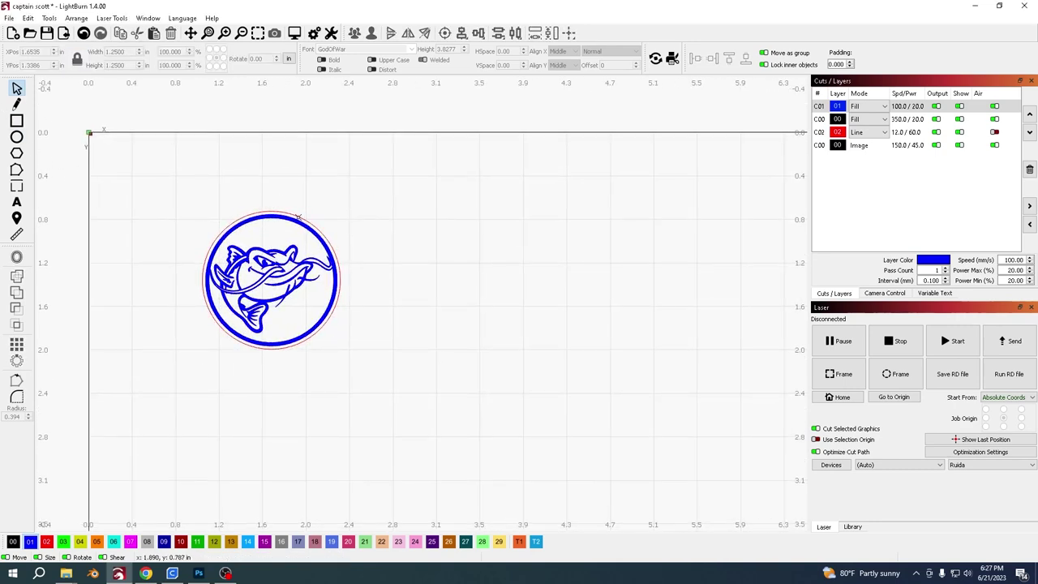
click(298, 217)
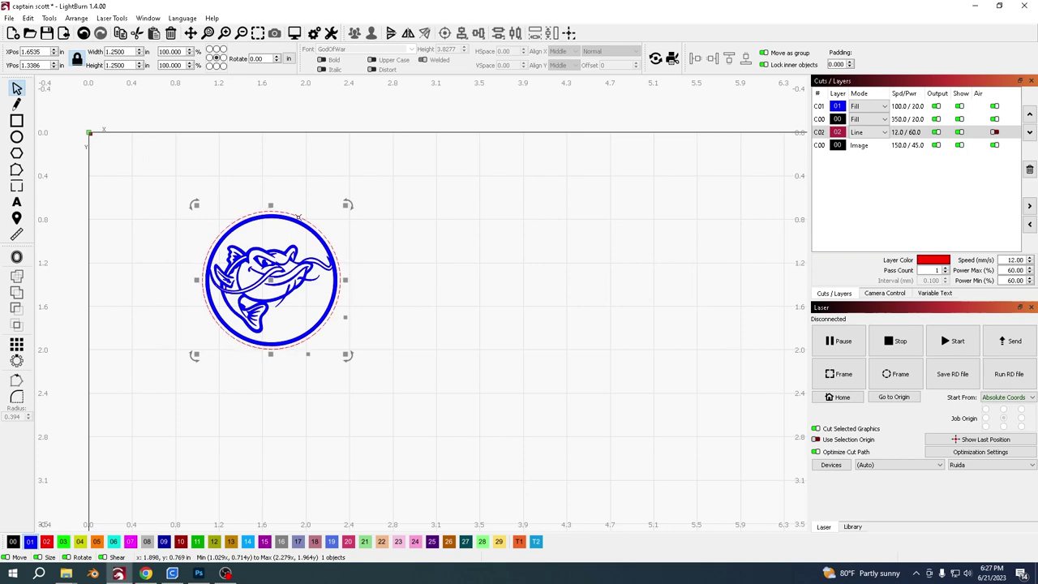
drag(270, 279, 413, 283)
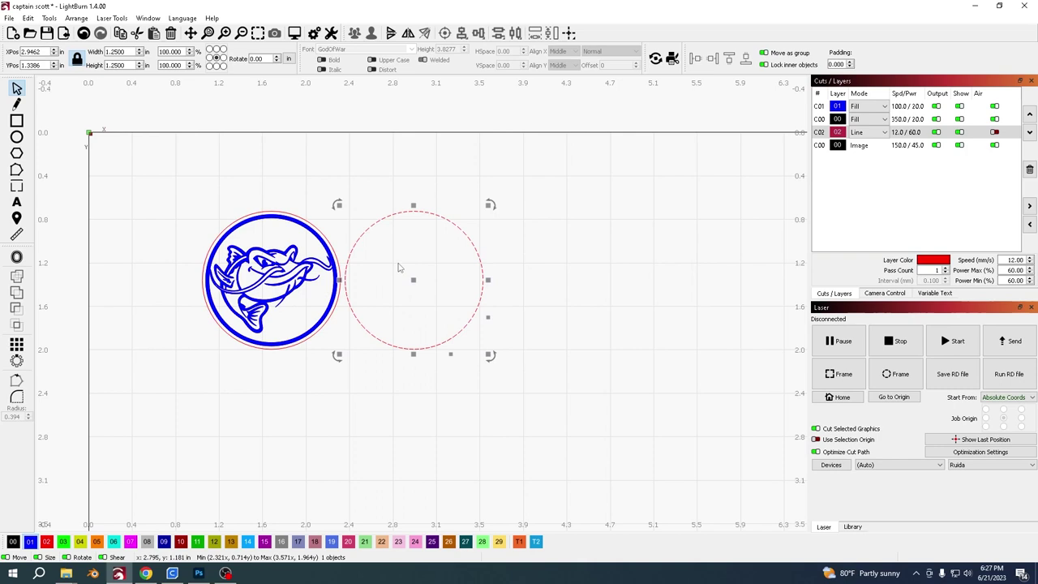
Offset the red circle inward onto blue layer 01, then offset that copy 0.03 in inward again.
click(16, 256)
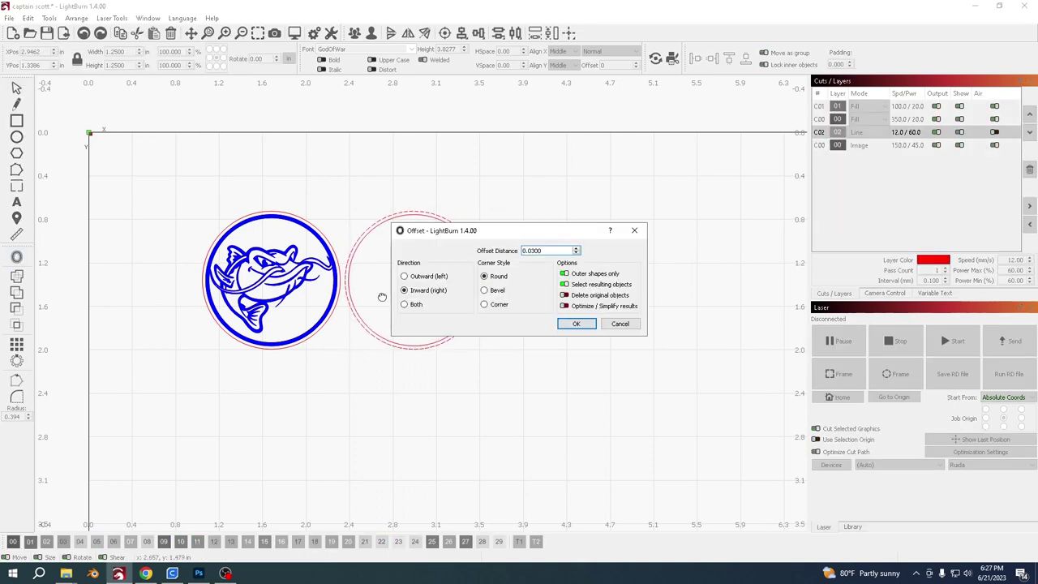
click(575, 324)
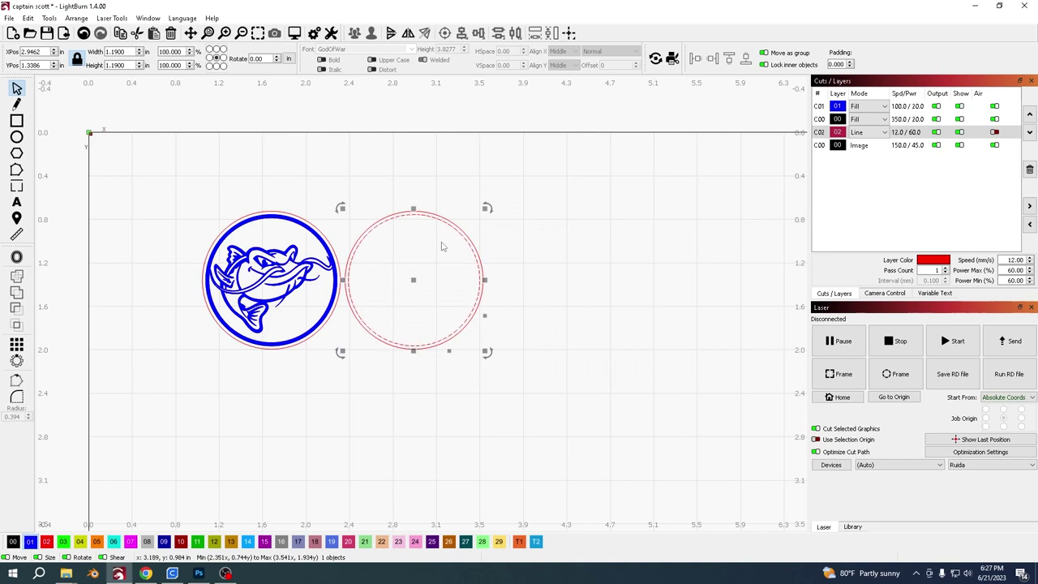
click(30, 542)
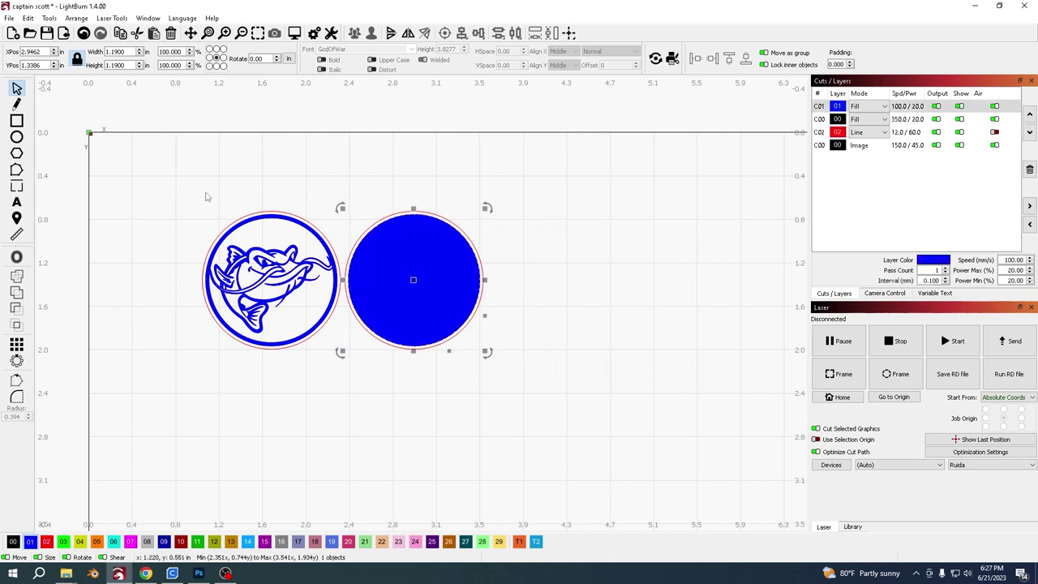
click(17, 258)
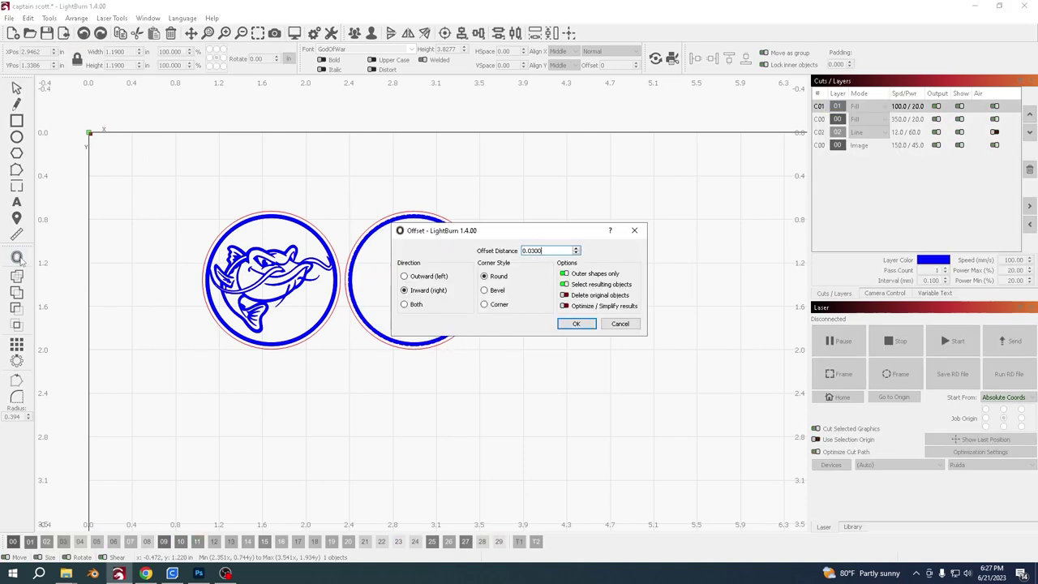
click(579, 326)
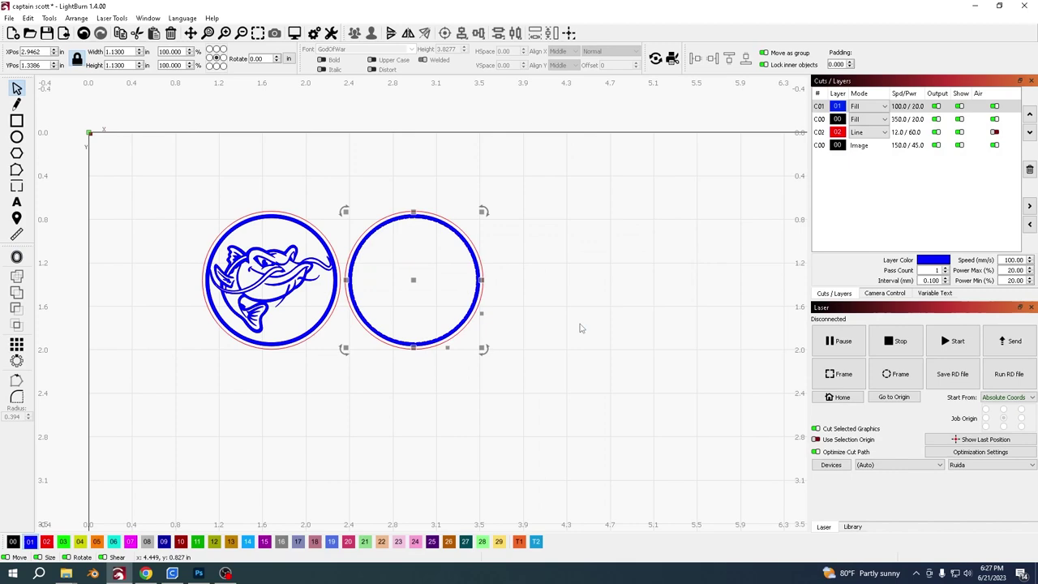
Add the text 'Captain Scott's Catfish Charter' below the two circles.
scroll(501, 296, down, 4)
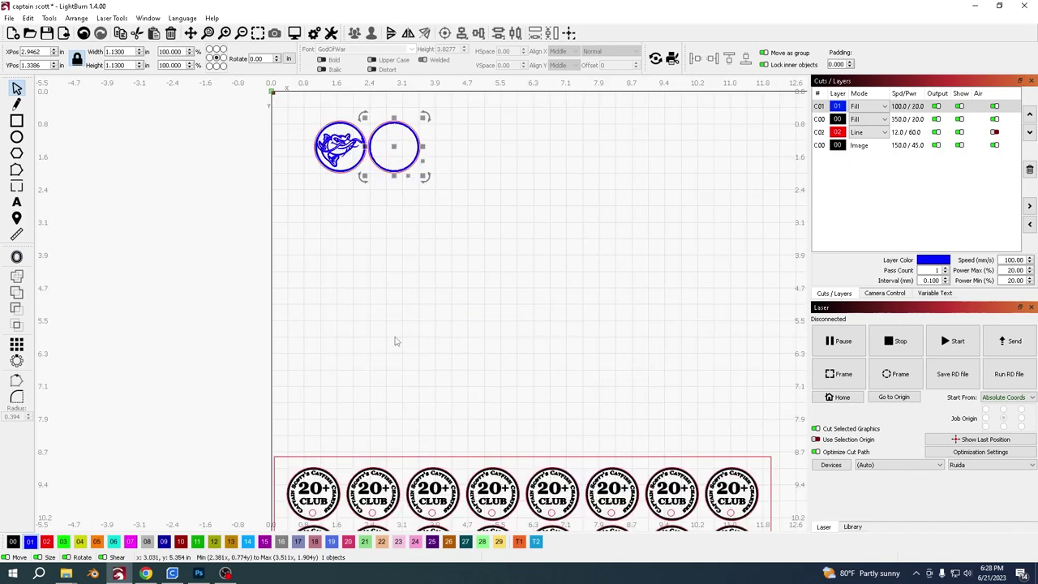
click(16, 202)
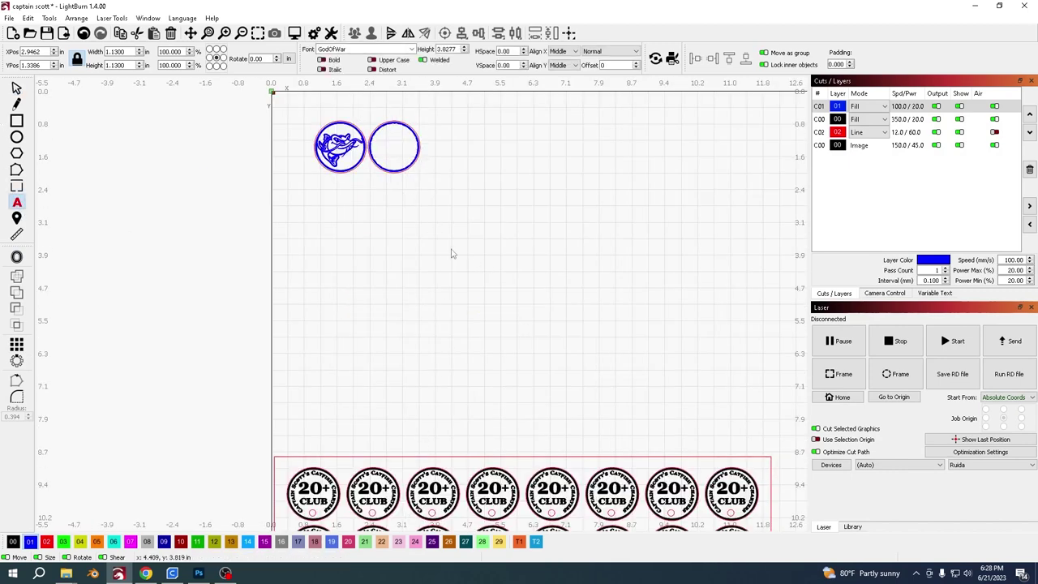
click(387, 227)
text(Capt)
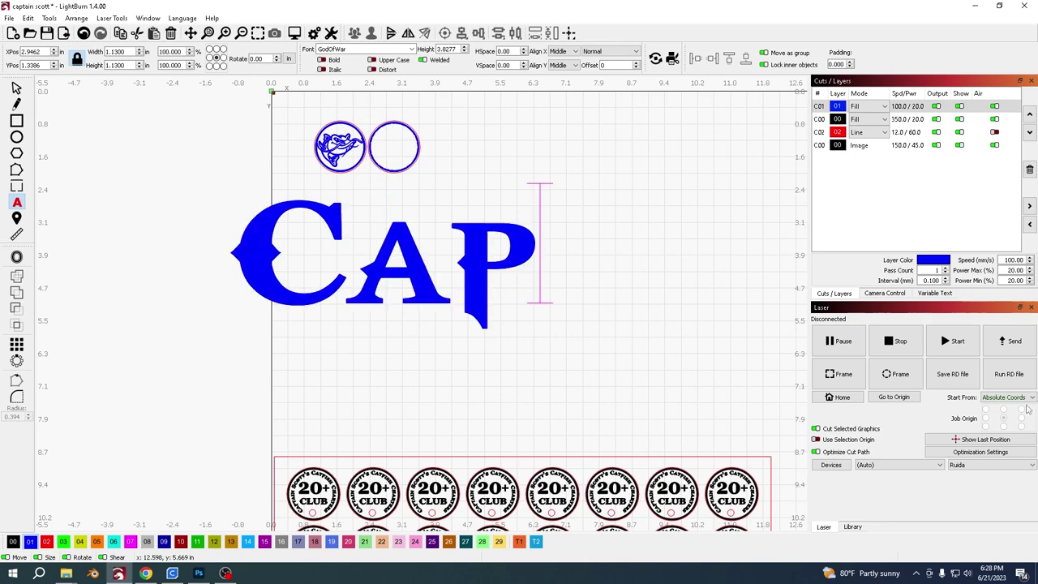
text(ain Scott')
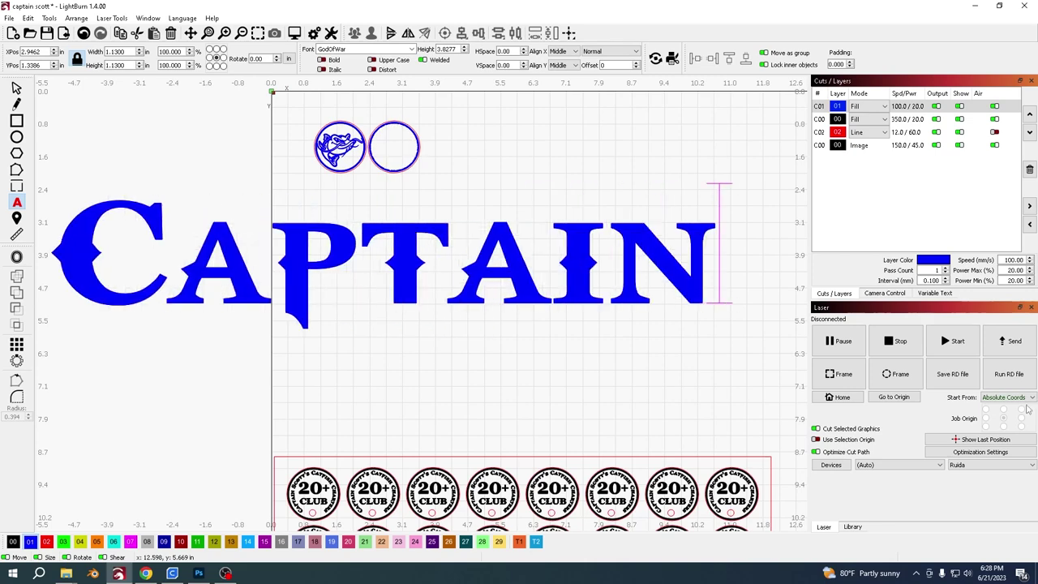
text(s Catfish Charter)
key(Escape)
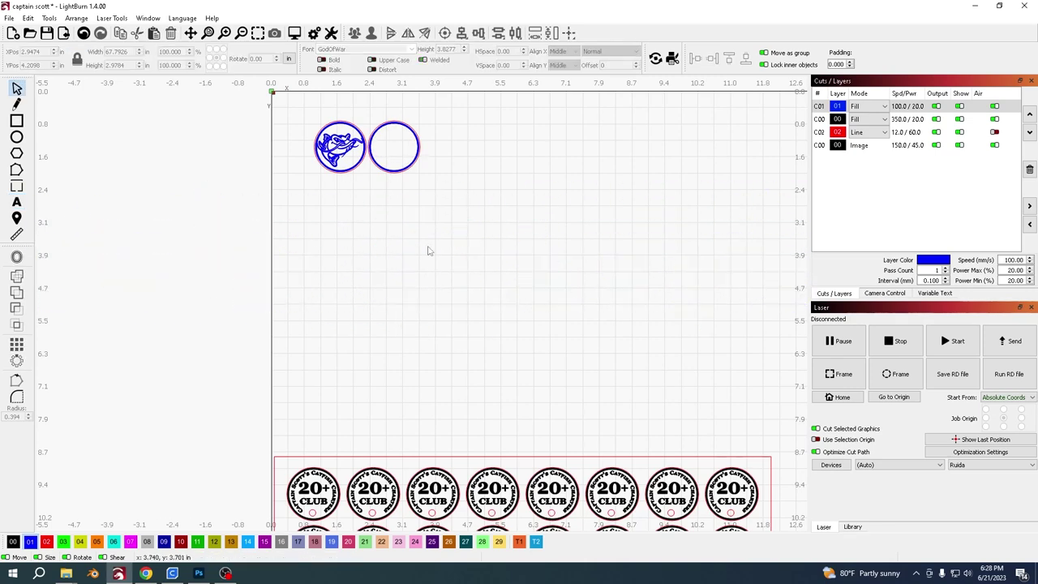
Curve the title around the blank circle, then raise, shrink and rotate it inside the ring.
scroll(426, 249, down, 8)
scroll(403, 211, up, 8)
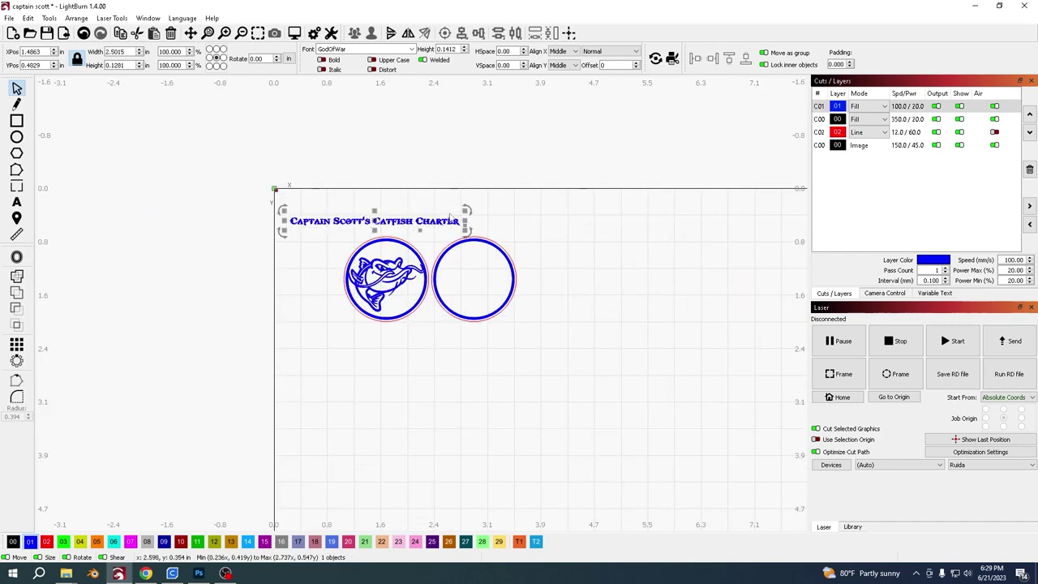
drag(368, 219, 475, 254)
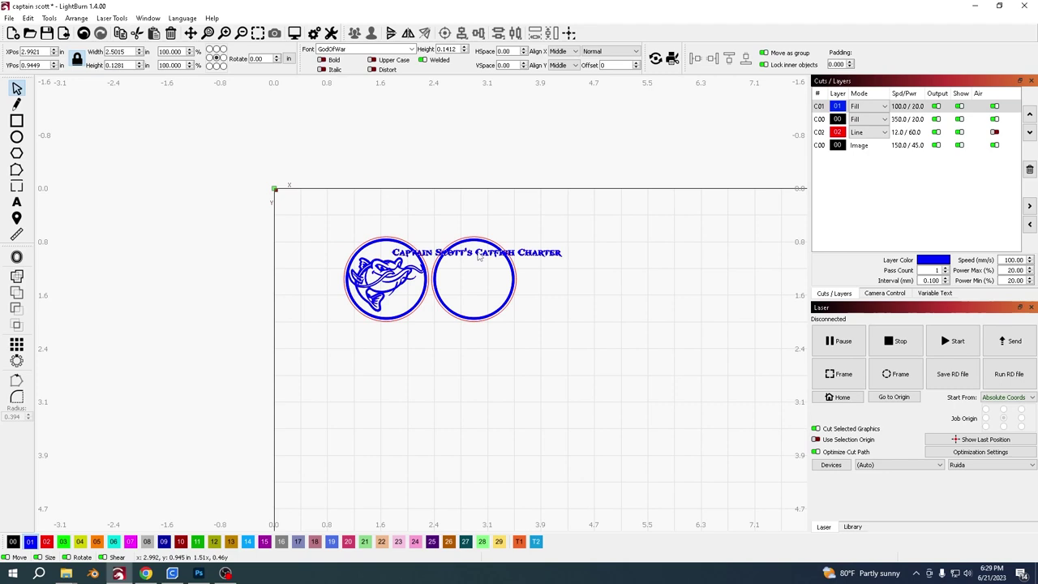
drag(479, 257, 479, 257)
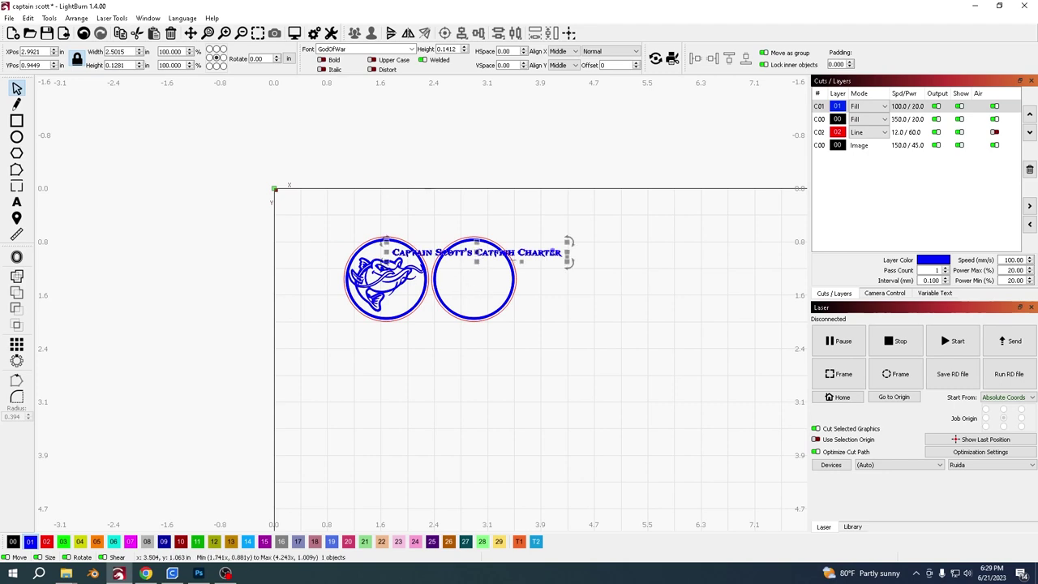
scroll(524, 262, up, 4)
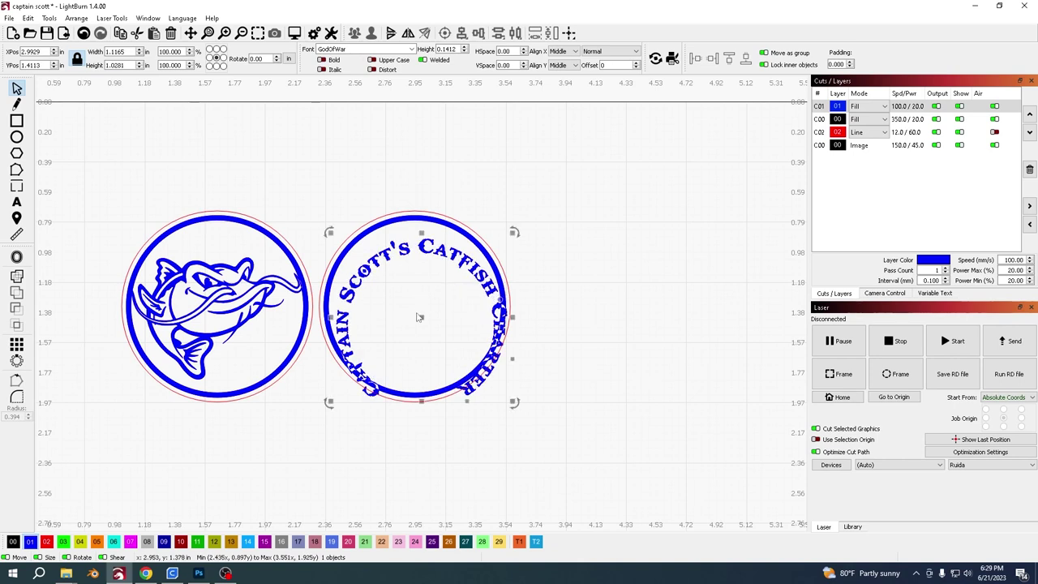
drag(419, 317, 423, 301)
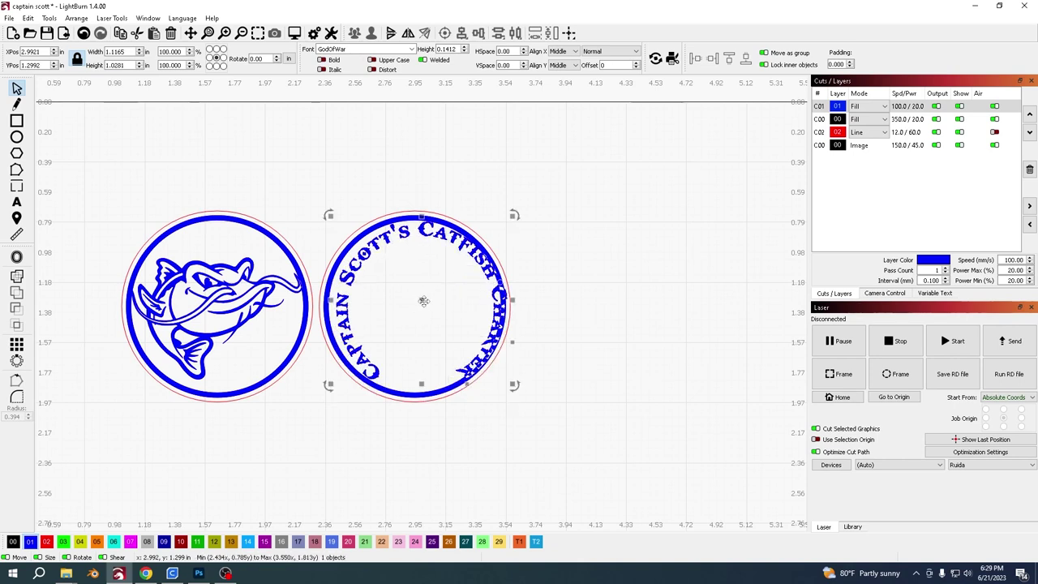
drag(512, 384, 498, 378)
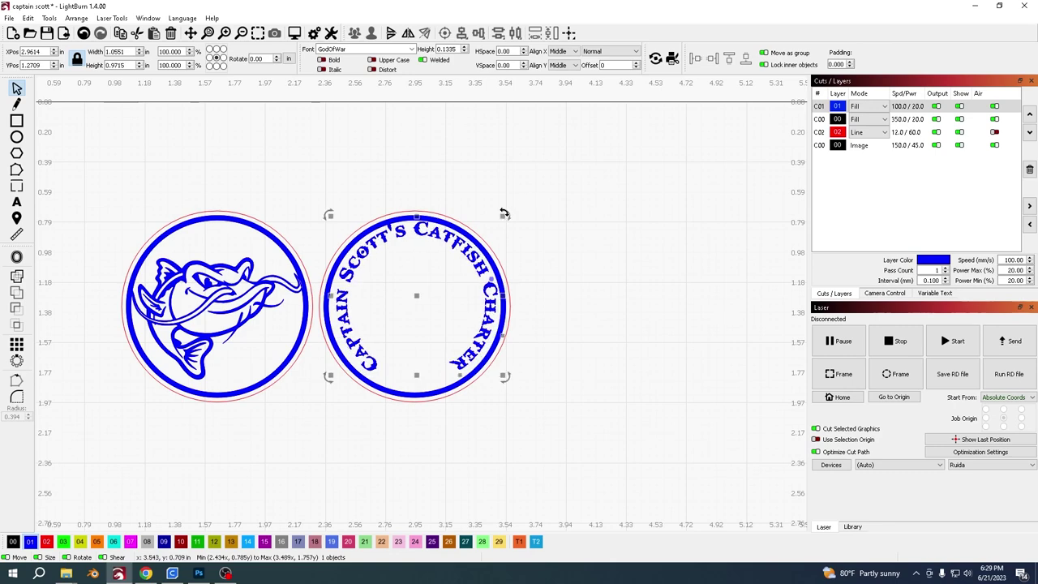
mouse_move(504, 213)
mouse_down()
mouse_move(435, 157)
mouse_move(510, 234)
mouse_move(503, 213)
mouse_up()
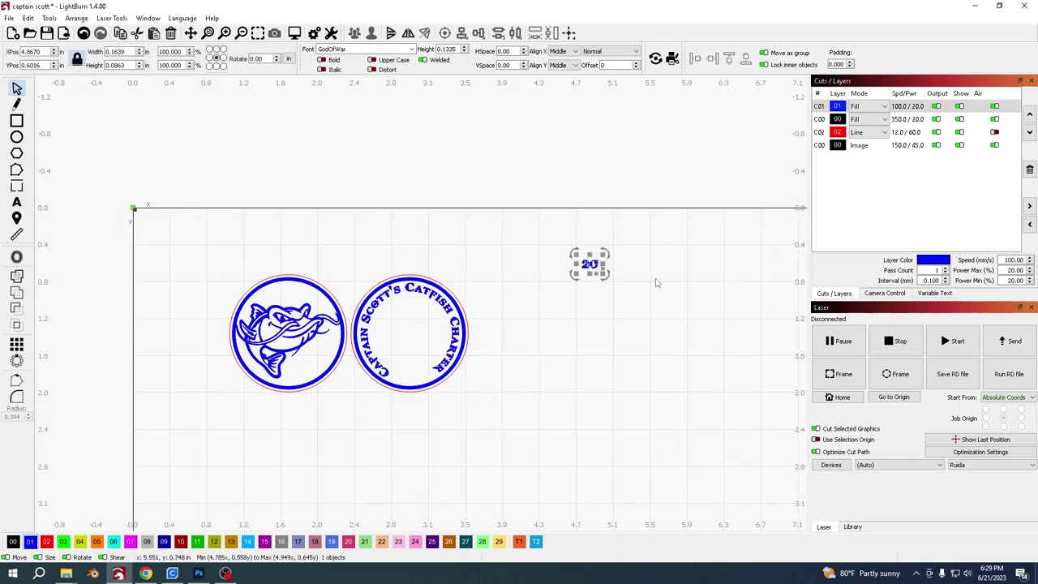
Place the '20' in the back token and add a '+' beside it and 'CLUB' beneath.
drag(590, 263, 436, 304)
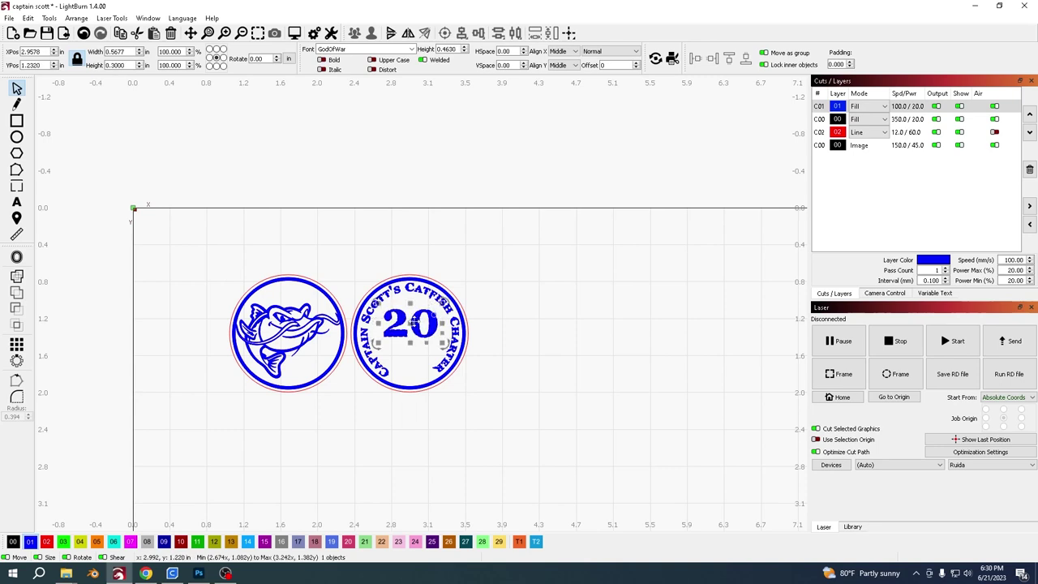
key(ctrl+t)
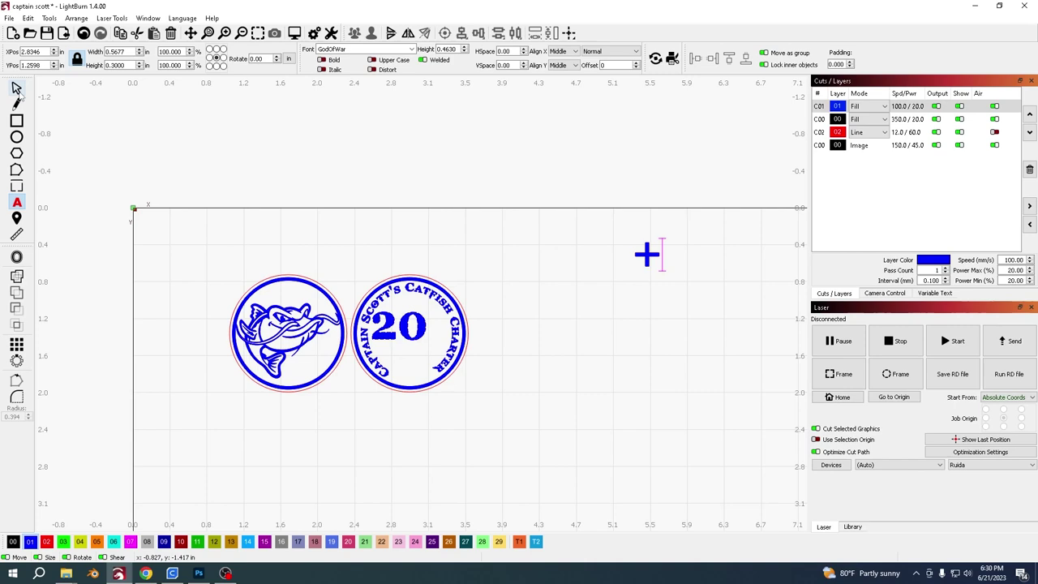
click(435, 326)
text(+)
key(ctrl+t)
click(478, 402)
text(CLUB)
drag(518, 383, 450, 334)
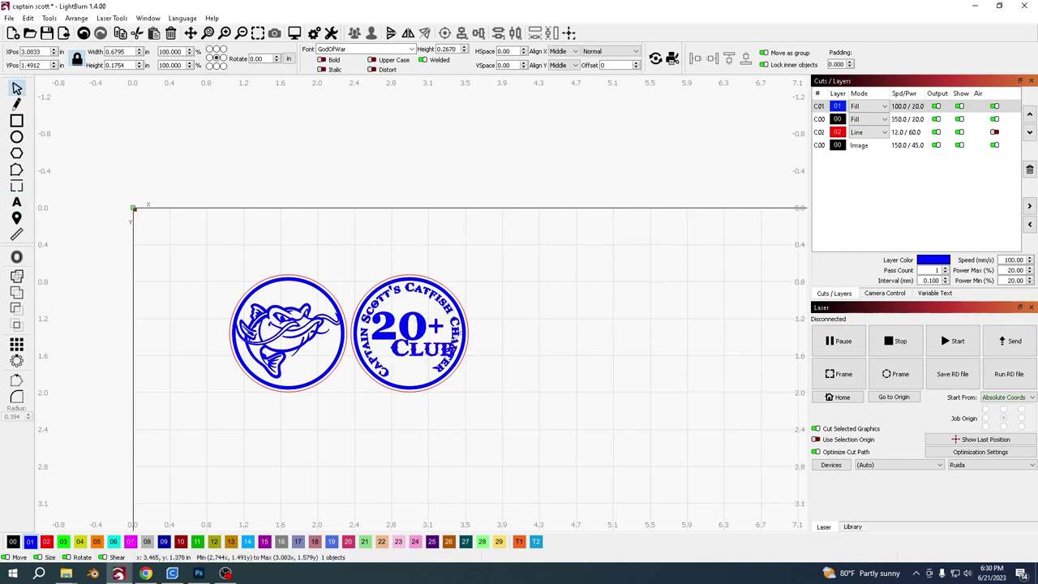
Shrink the '20' slightly and nudge it right to re-centre the layout.
scroll(408, 352, up, 5)
click(348, 341)
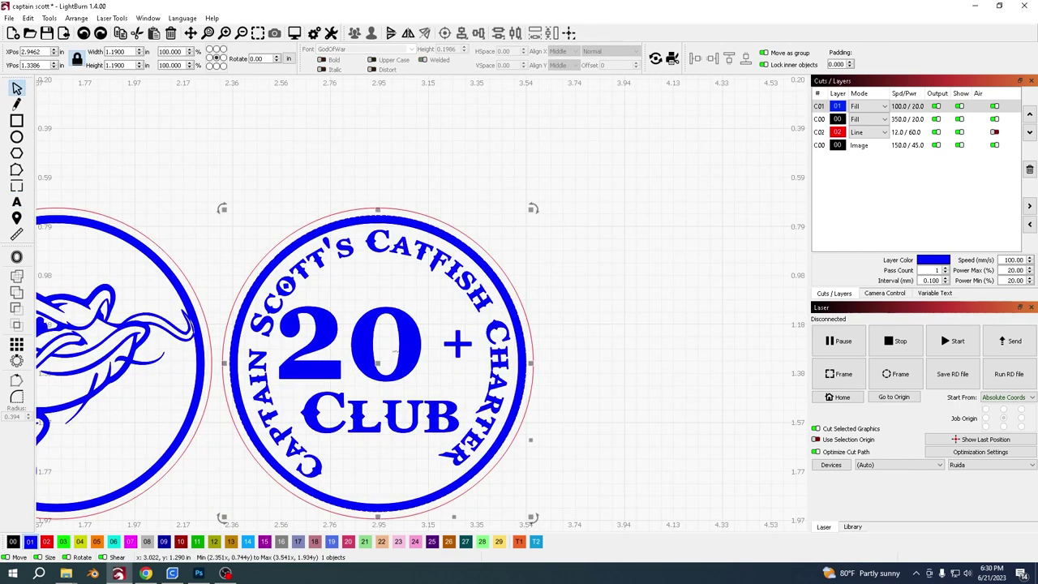
click(395, 350)
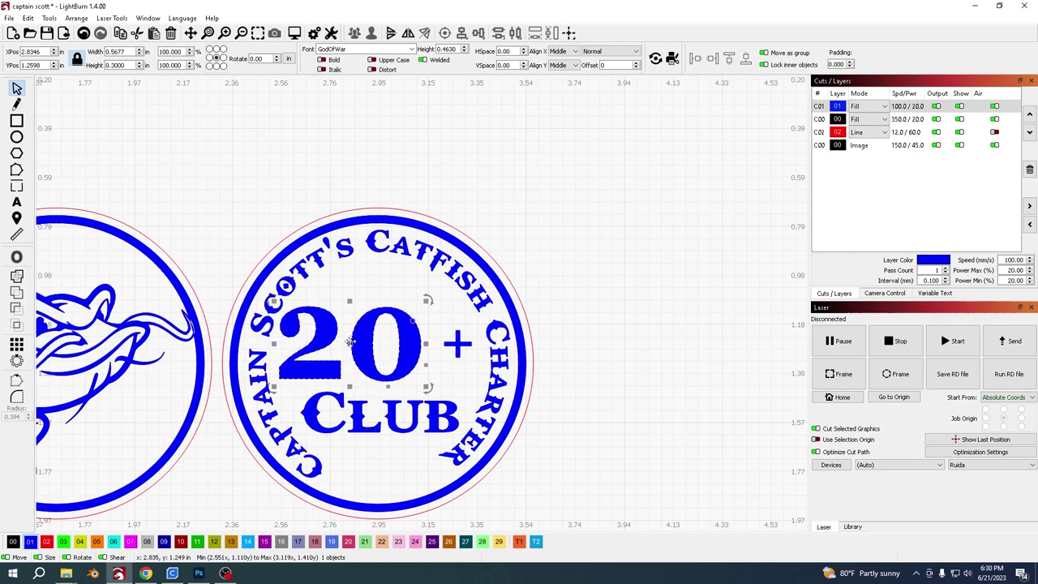
drag(426, 301, 404, 311)
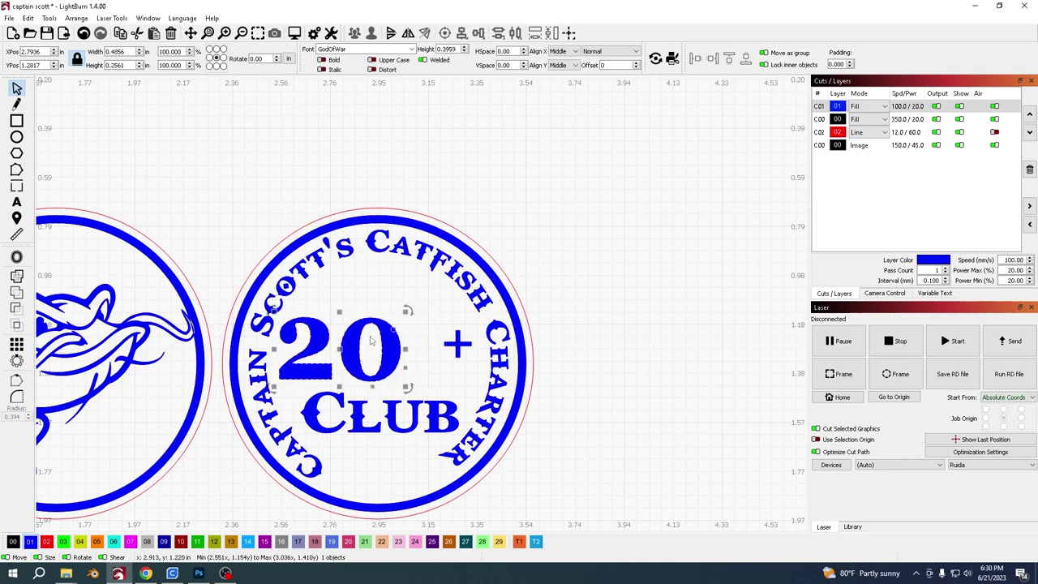
drag(342, 350, 359, 345)
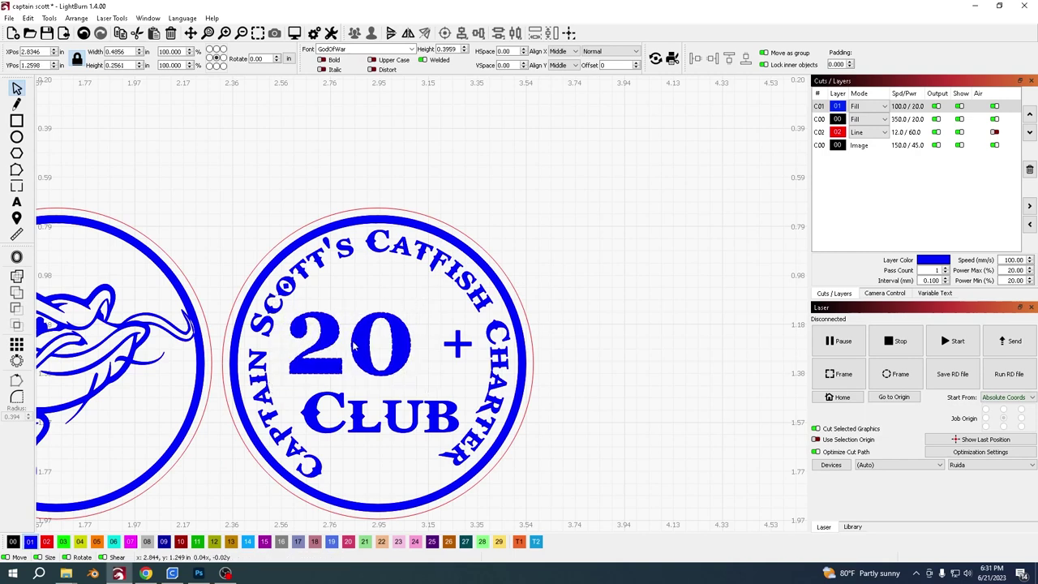
Move the whole '20+ Club' back token above the work area.
click(625, 334)
scroll(568, 357, down, 6)
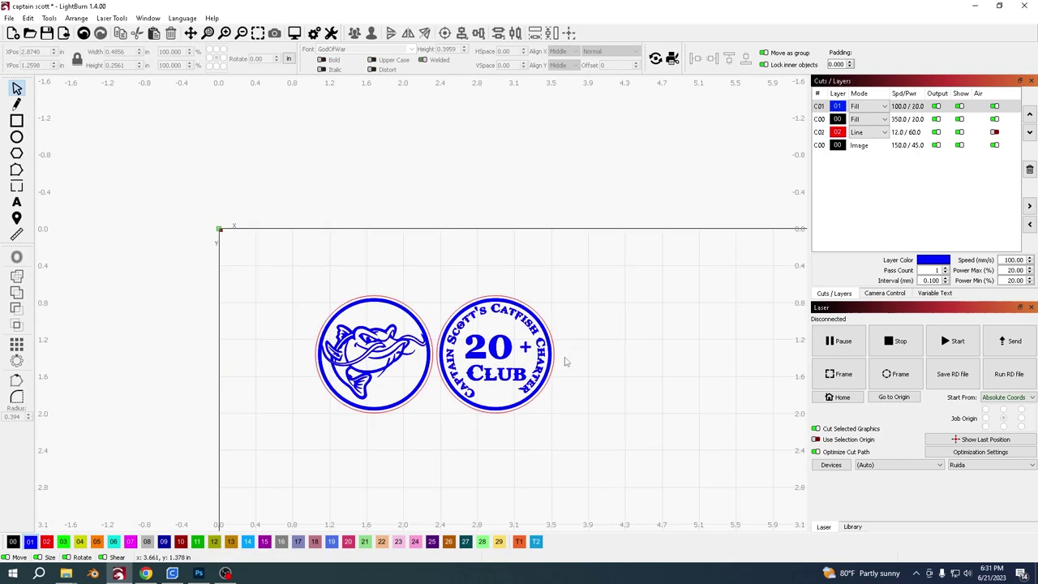
drag(486, 247, 364, 377)
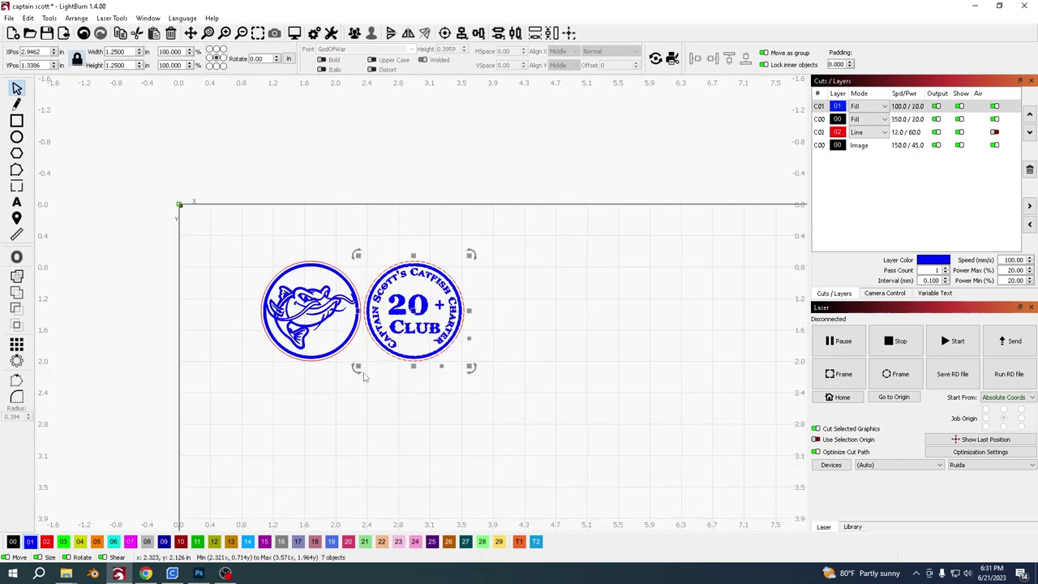
drag(415, 312, 331, 156)
Array the catfish token into an 8-column by 5-row grid and select all 40 copies.
drag(387, 298, 219, 451)
scroll(309, 438, down, 3)
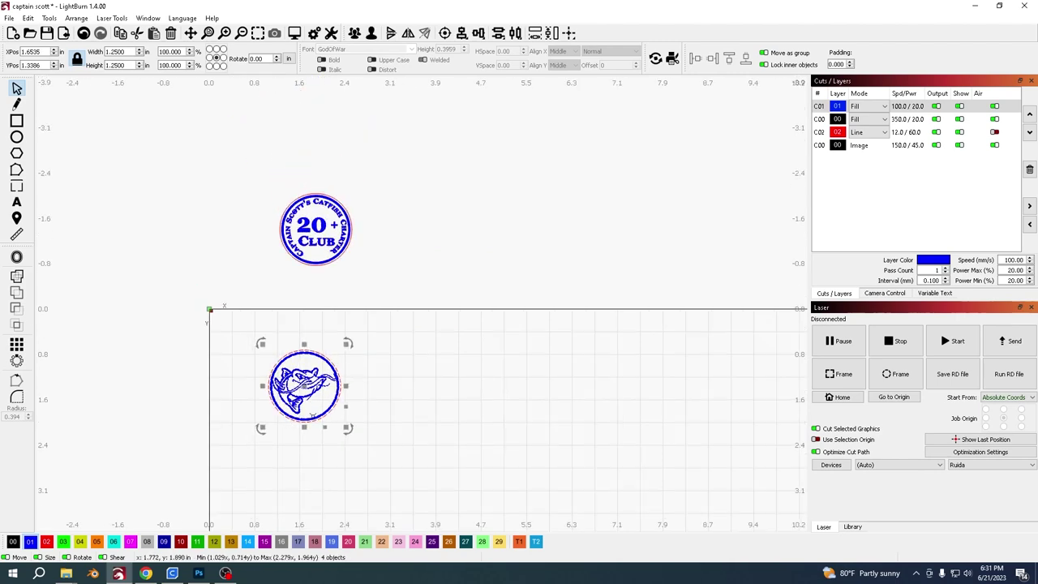
scroll(428, 206, down, 3)
scroll(445, 234, down, 2)
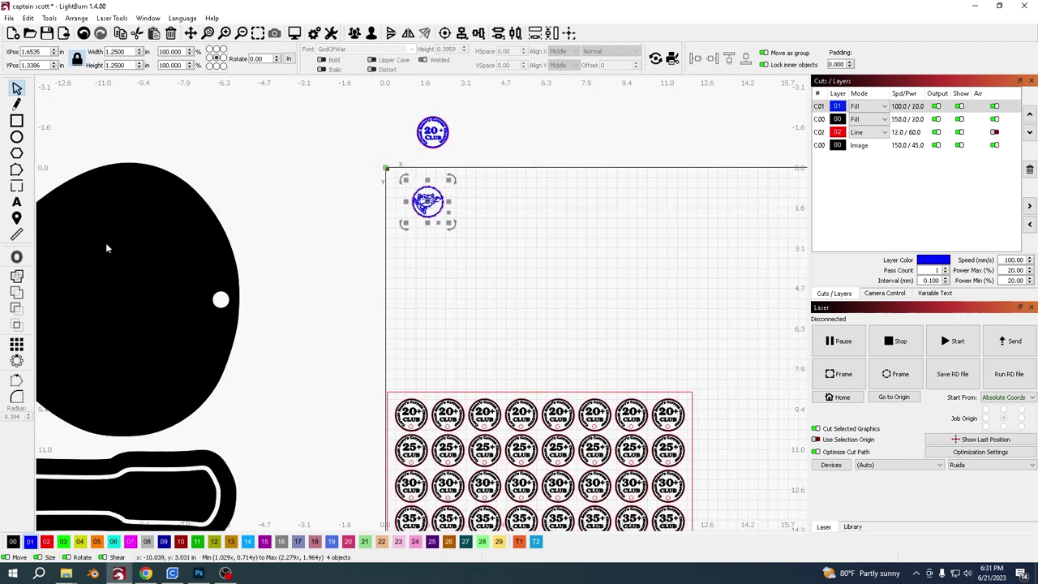
click(16, 345)
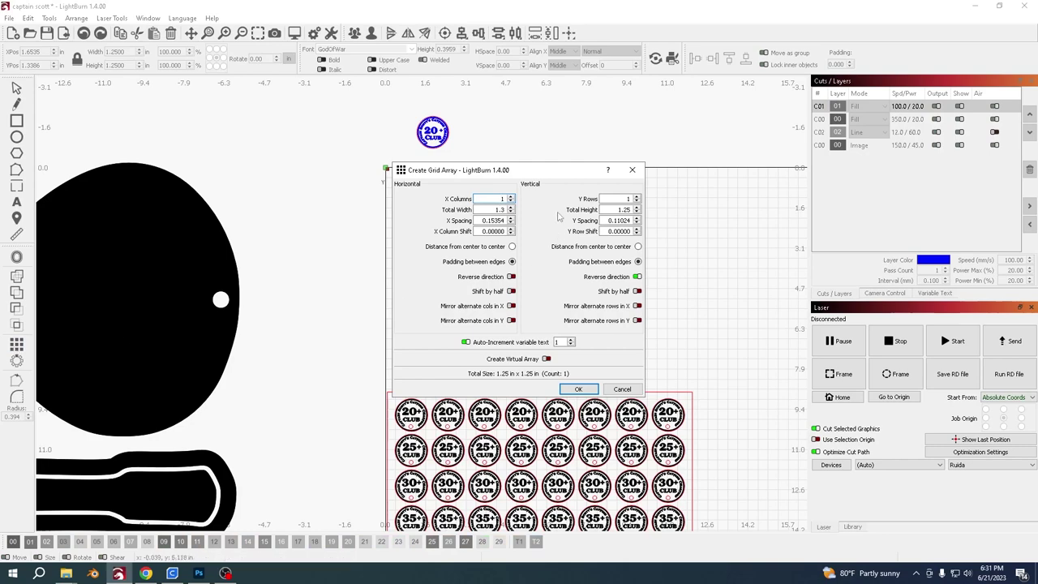
drag(551, 173, 288, 200)
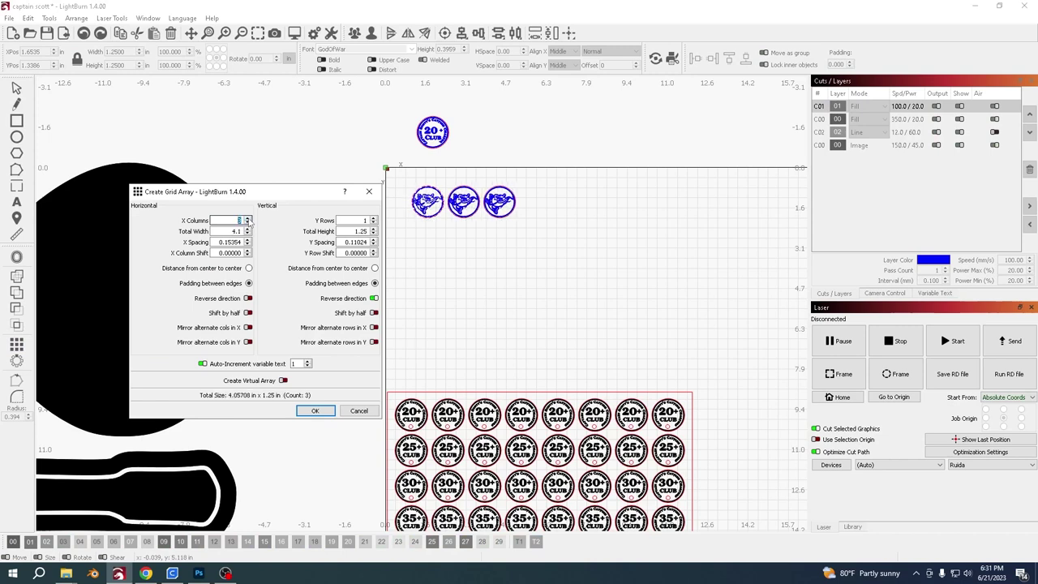
click(247, 218)
click(247, 219)
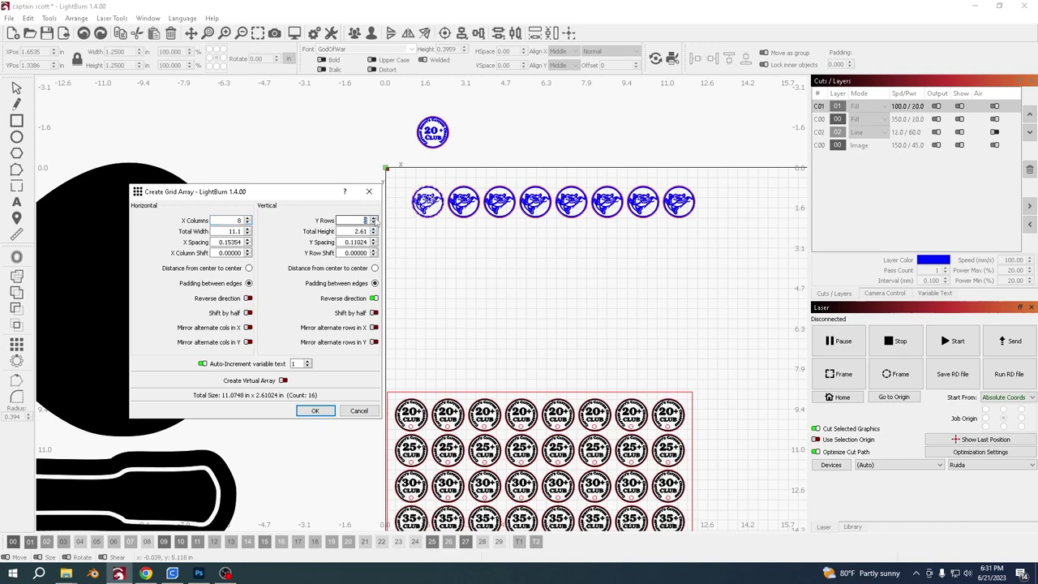
click(374, 217)
click(373, 217)
click(374, 217)
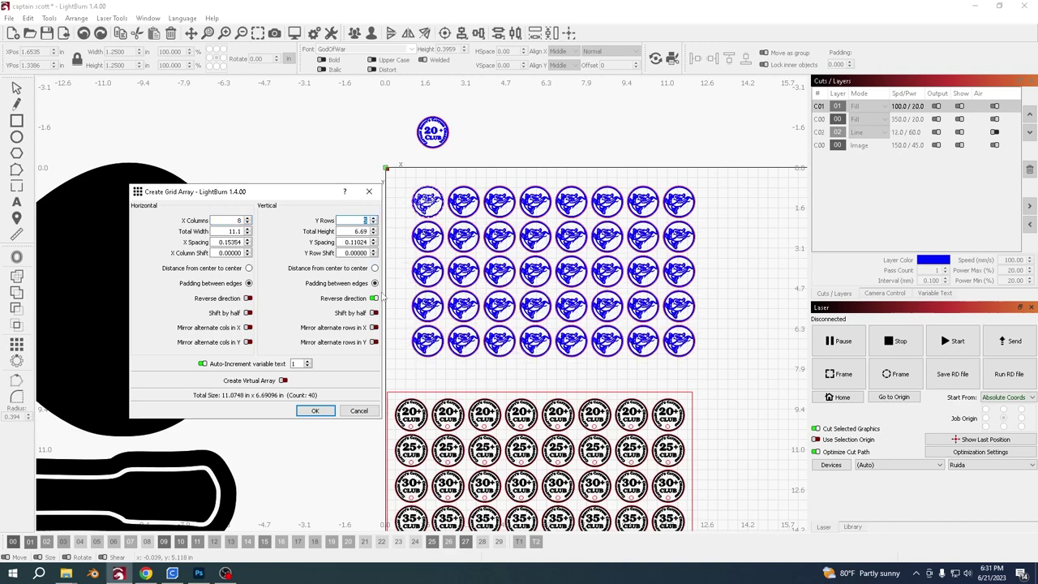
scroll(496, 336, down, 1)
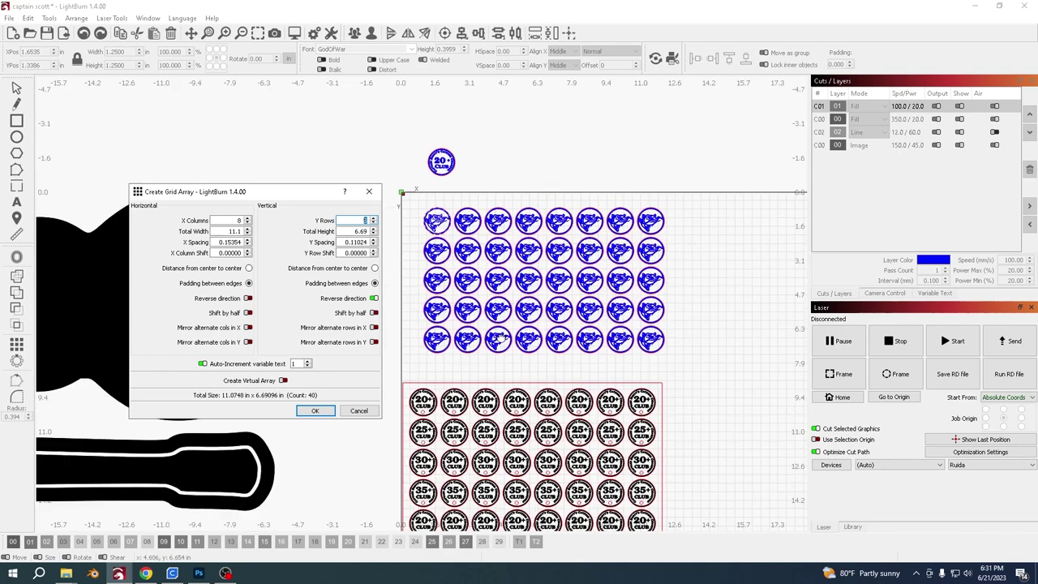
click(315, 411)
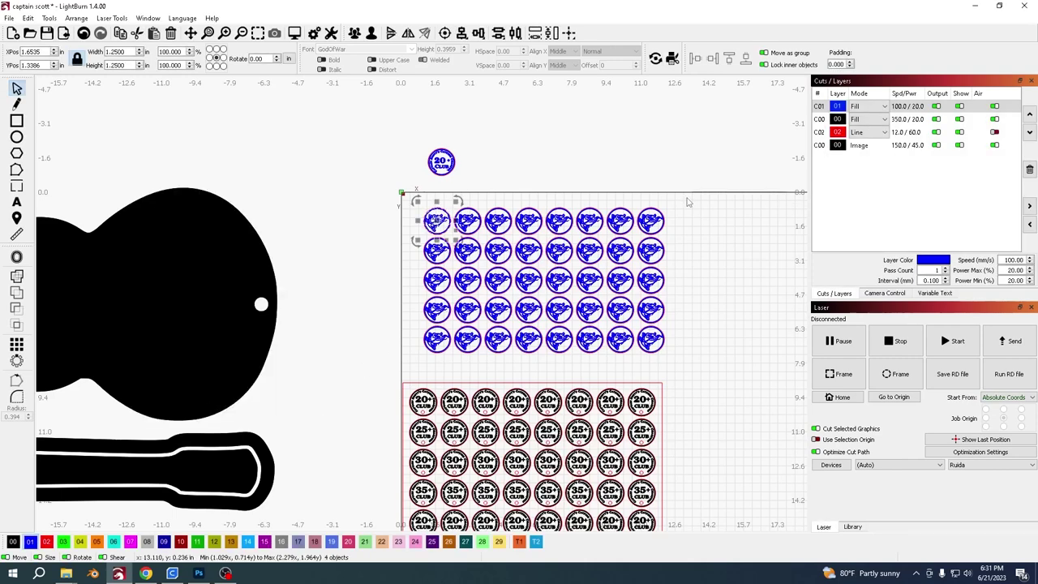
drag(688, 197, 409, 374)
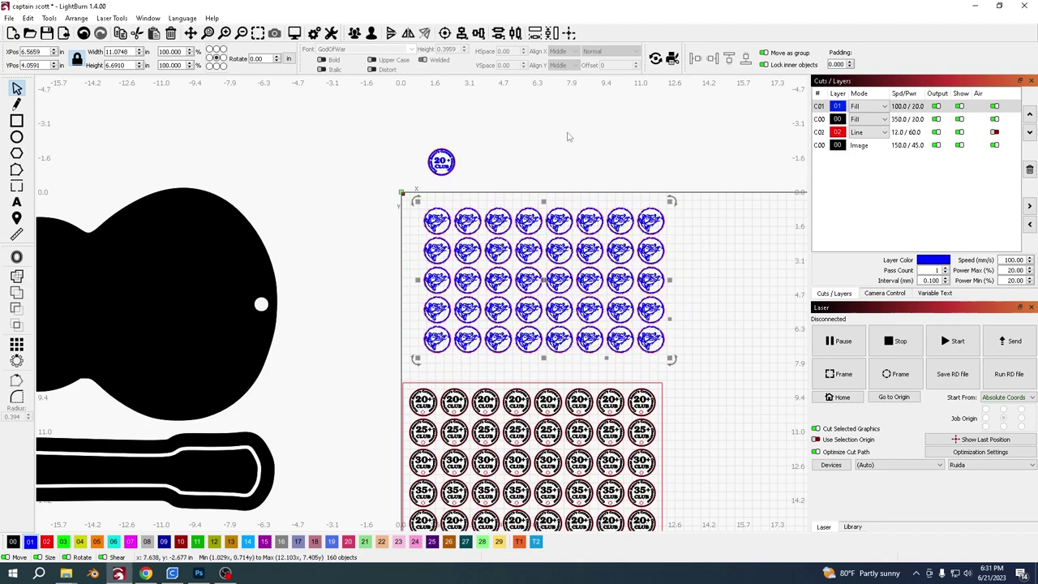
Group the catfish grid with Ctrl+G, move it above the work area, and zoom to the '20+ Club' token.
key(ctrl+g)
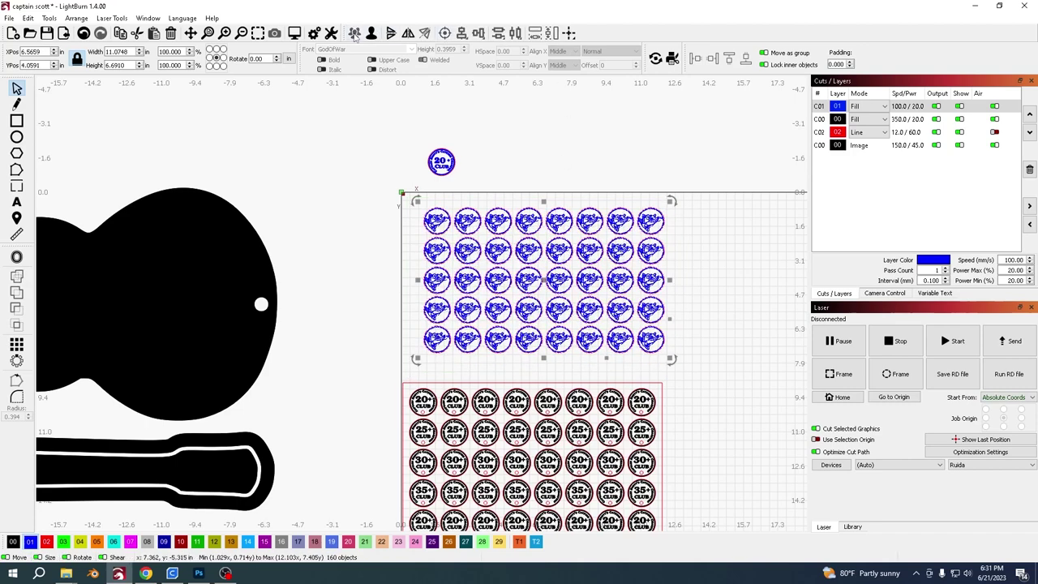
drag(525, 249, 718, 99)
scroll(487, 426, up, 3)
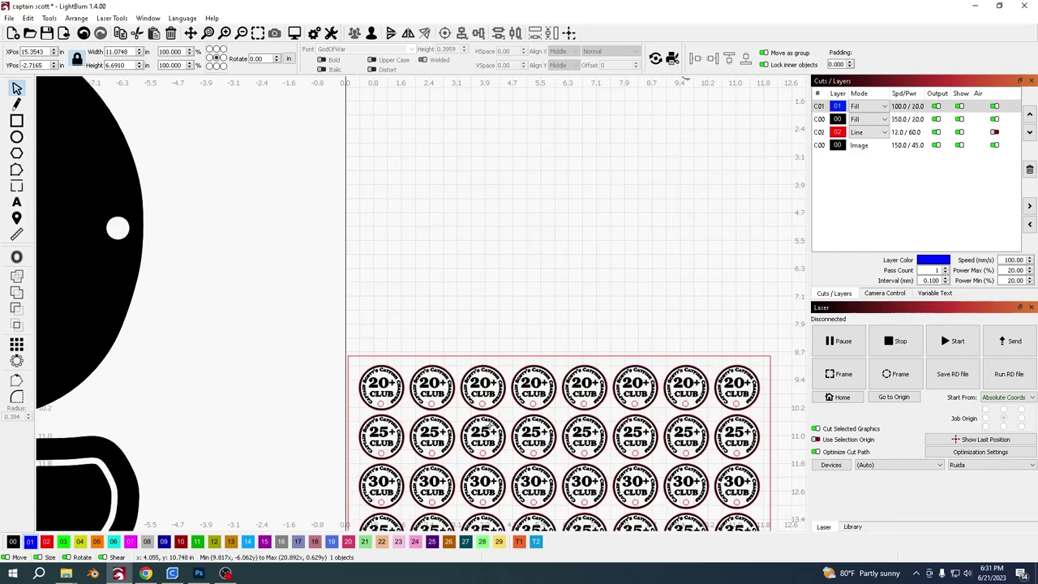
scroll(491, 439, up, 2)
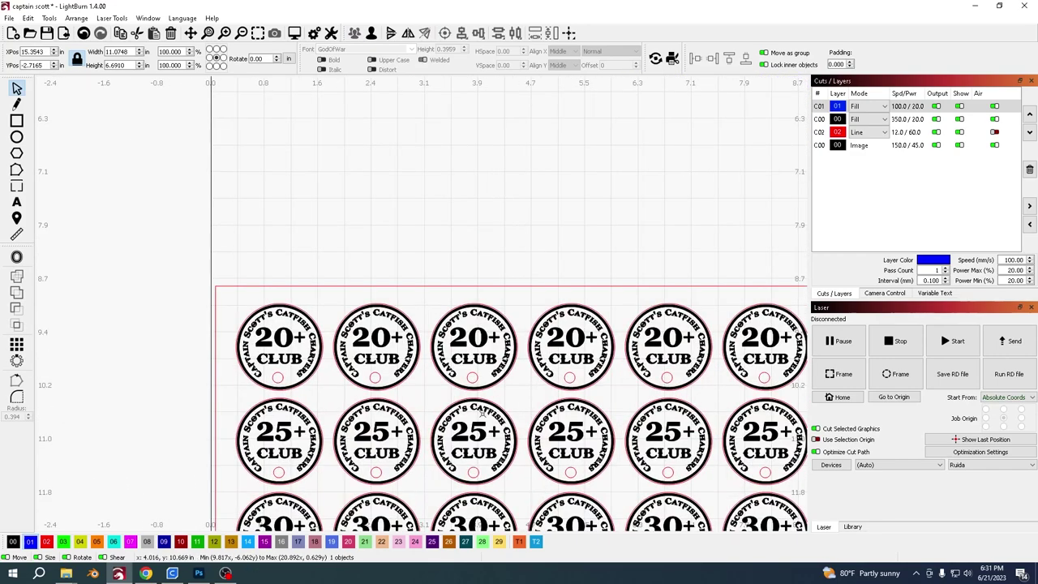
scroll(440, 203, down, 5)
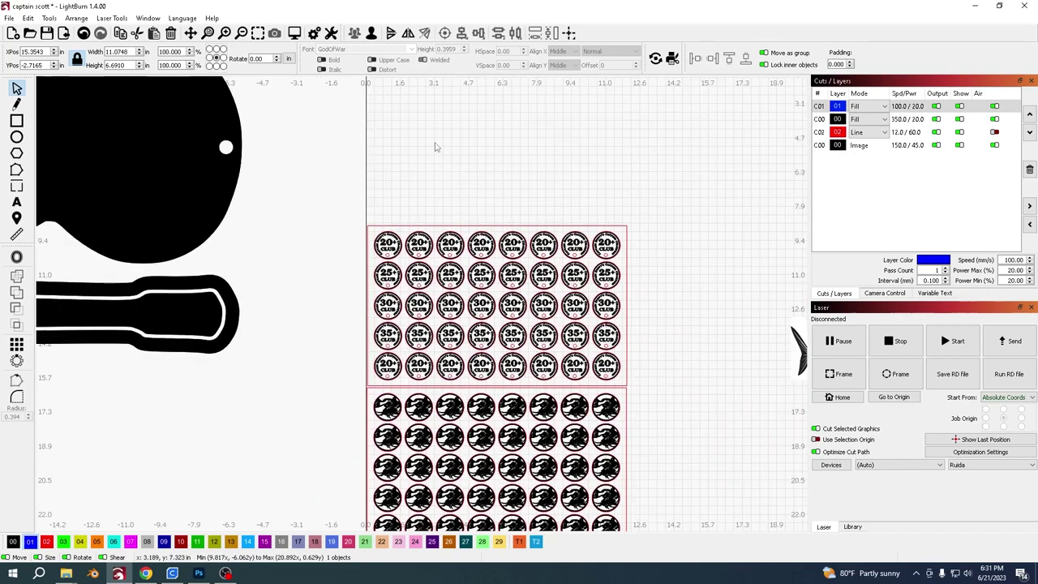
scroll(397, 383, up, 7)
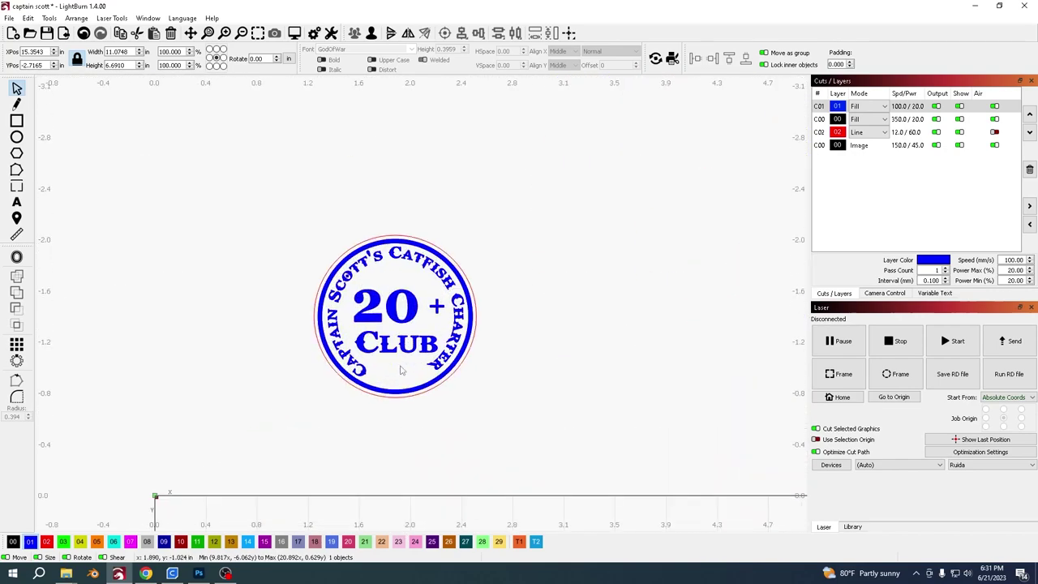
scroll(404, 386, down, 2)
scroll(679, 470, right, 5)
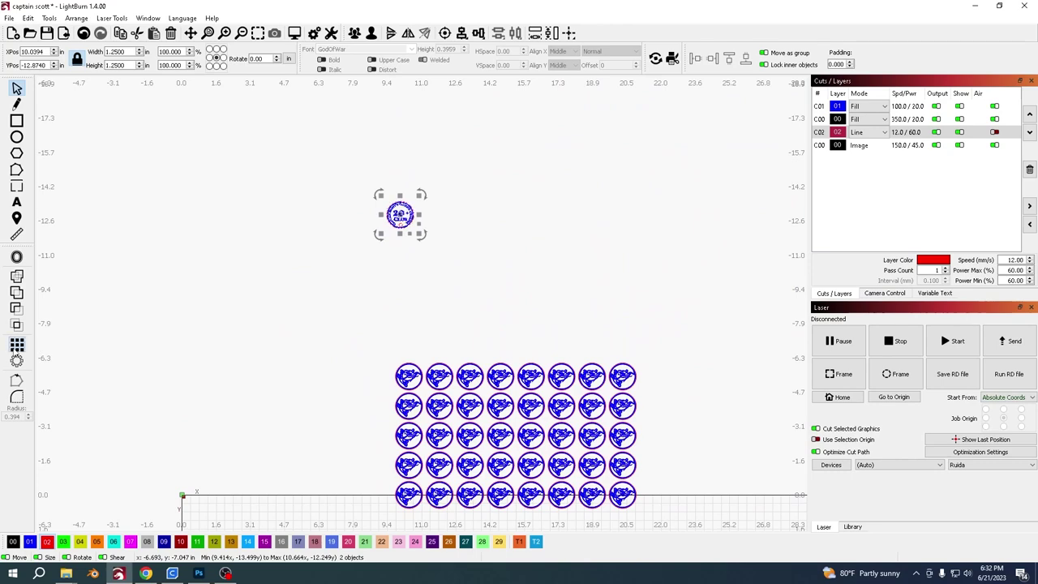
Repeat the '20+ Club' token into an 8-column by 5-row grid of 40 badges.
key(ctrl+shift+a)
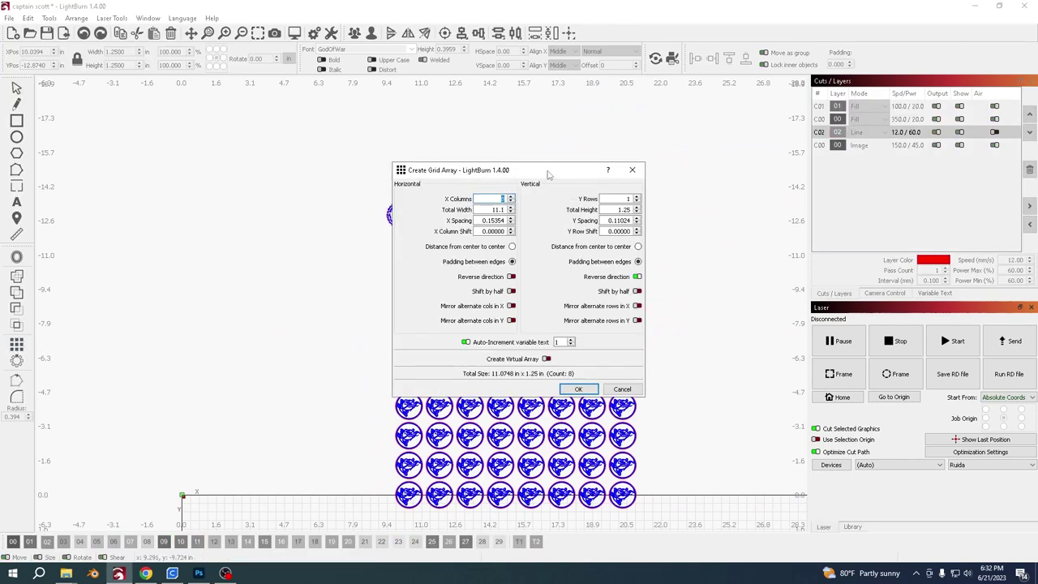
drag(548, 173, 270, 185)
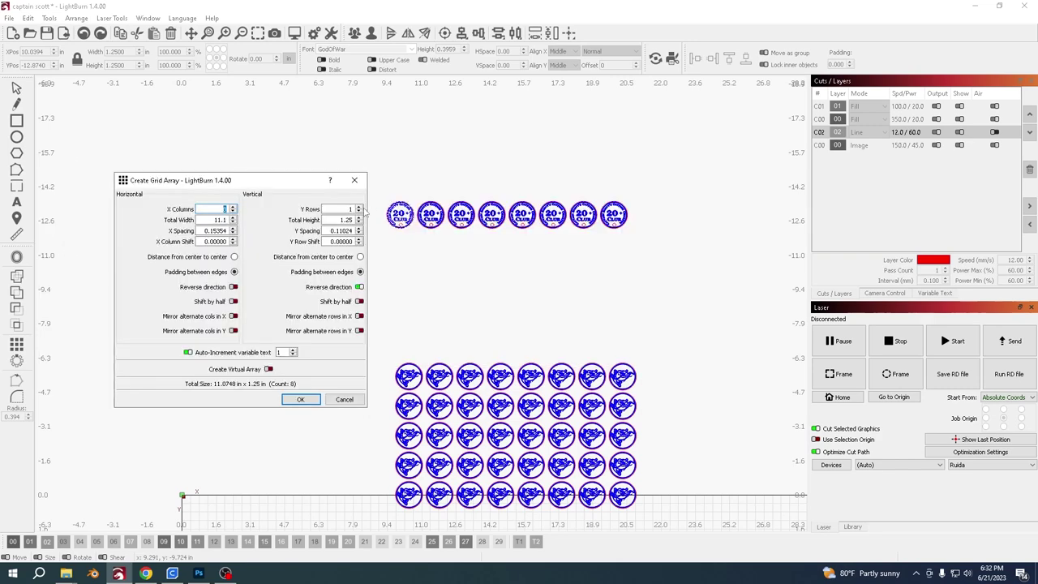
click(359, 207)
click(359, 207)
click(358, 207)
click(359, 207)
click(359, 207)
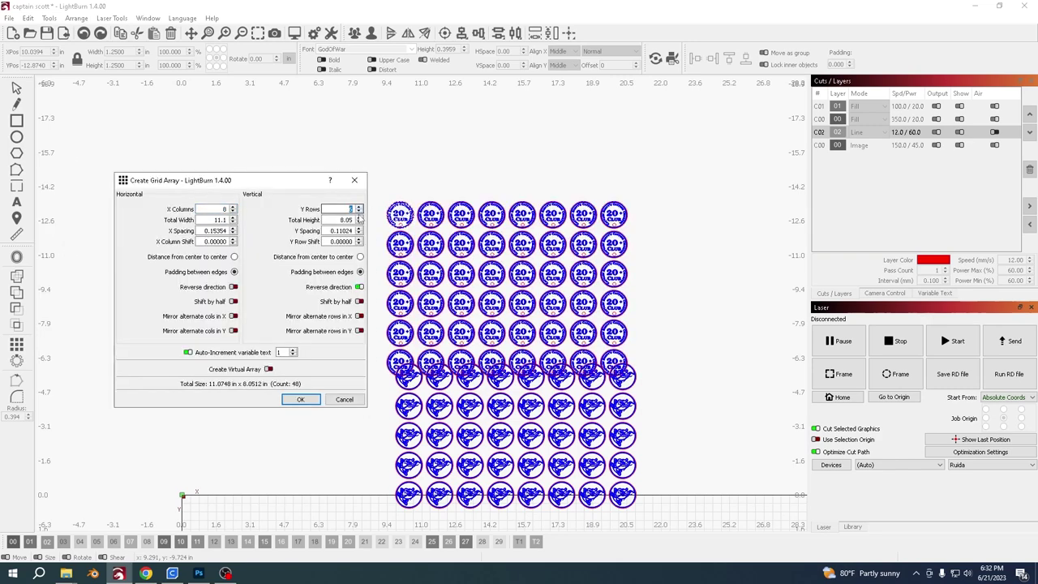
click(358, 212)
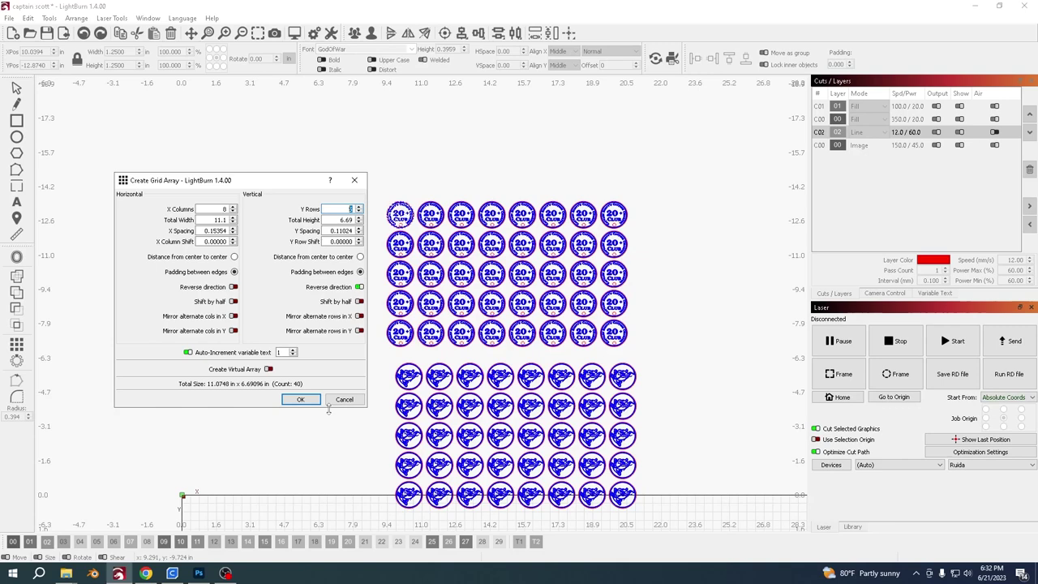
click(300, 399)
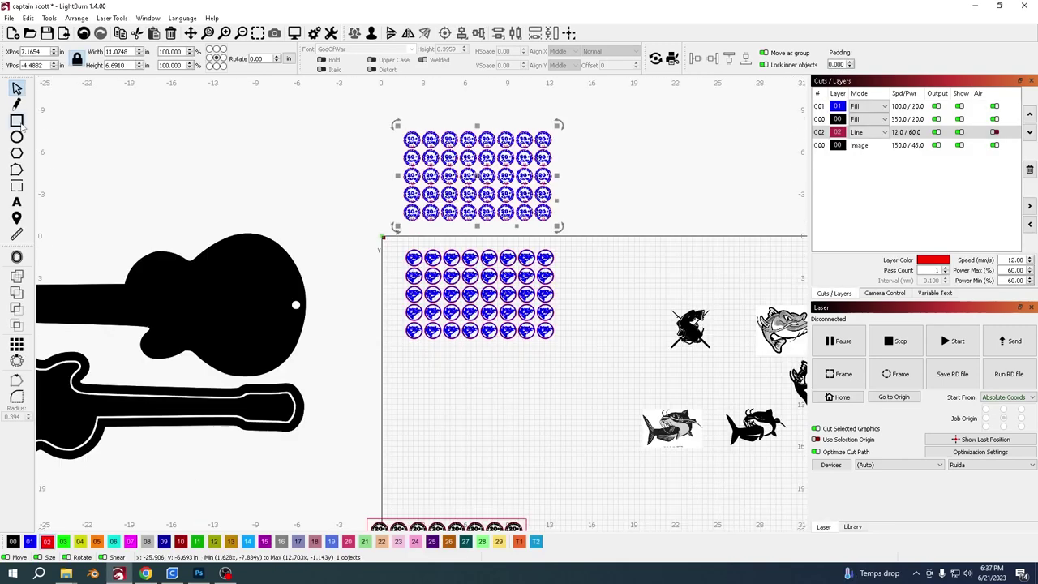
Draw a red rectangle around the catfish grid, trimming its top and right edges to about 11.44 × 6.93 in.
key(ctrl+r)
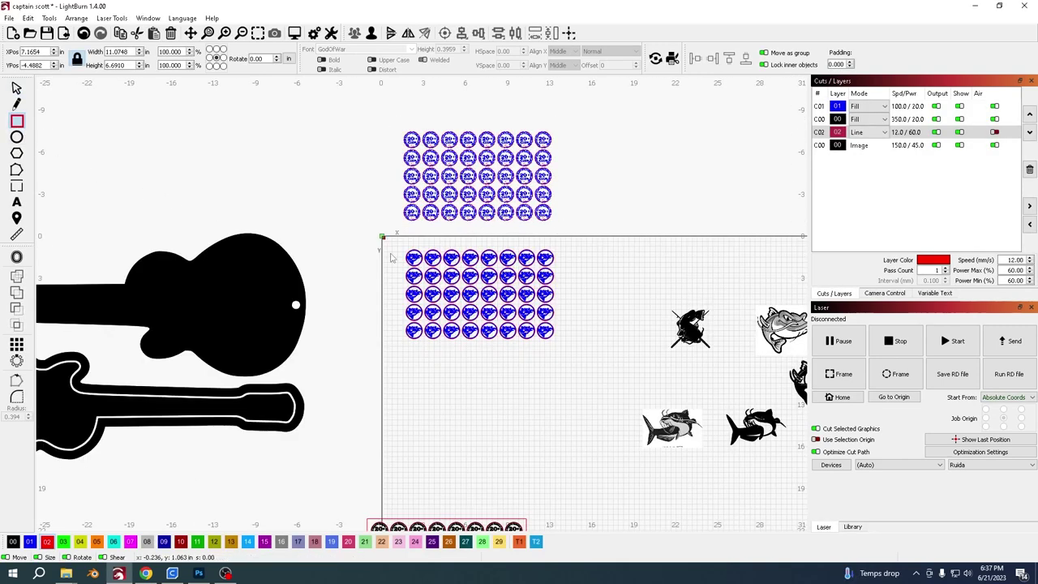
mouse_move(404, 246)
mouse_down()
mouse_move(500, 334)
mouse_move(559, 343)
mouse_up()
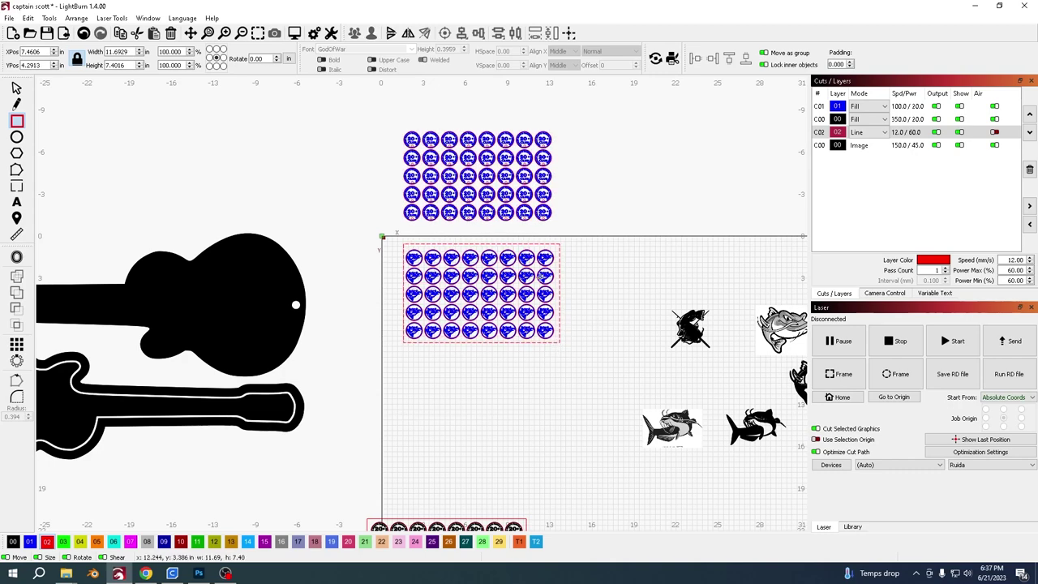
click(17, 88)
scroll(495, 239, up, 5)
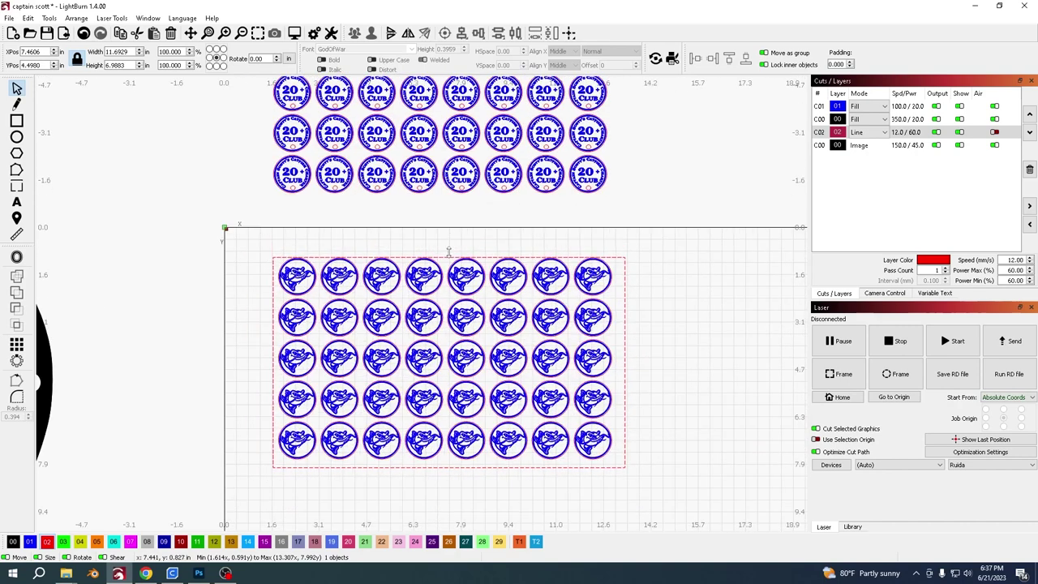
drag(449, 252, 450, 248)
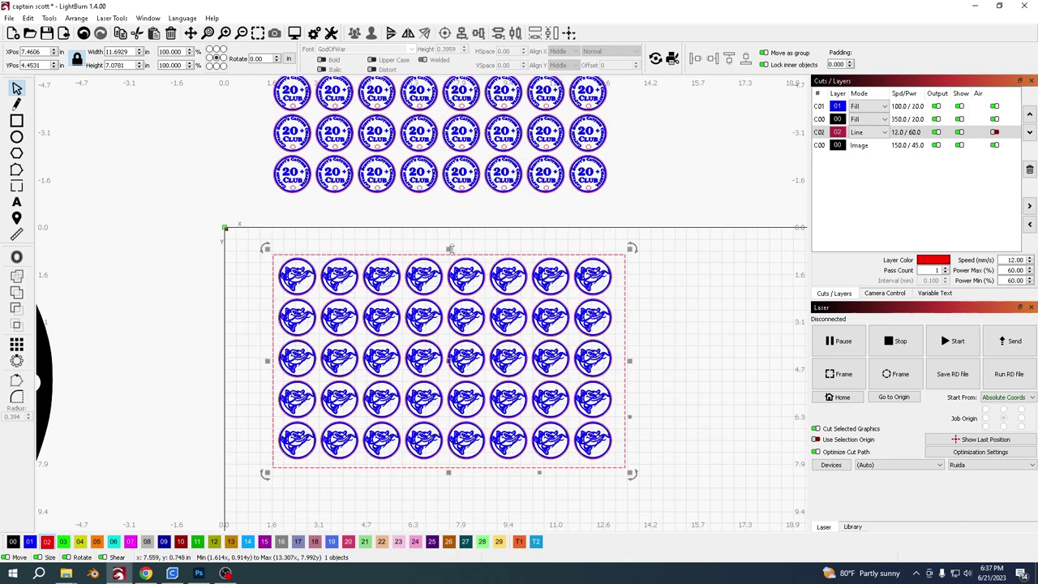
drag(630, 361, 622, 362)
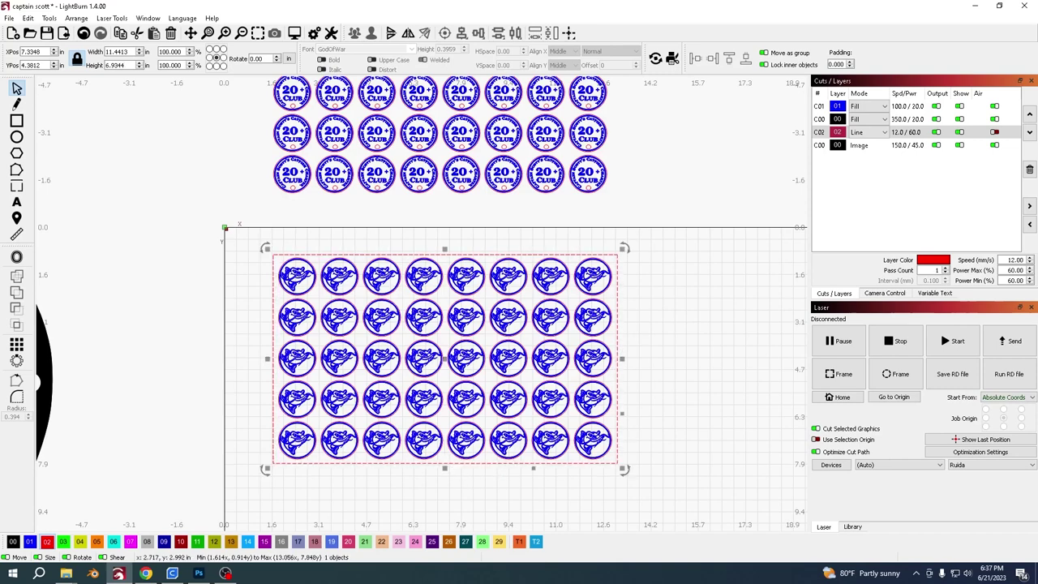
scroll(539, 315, down, 2)
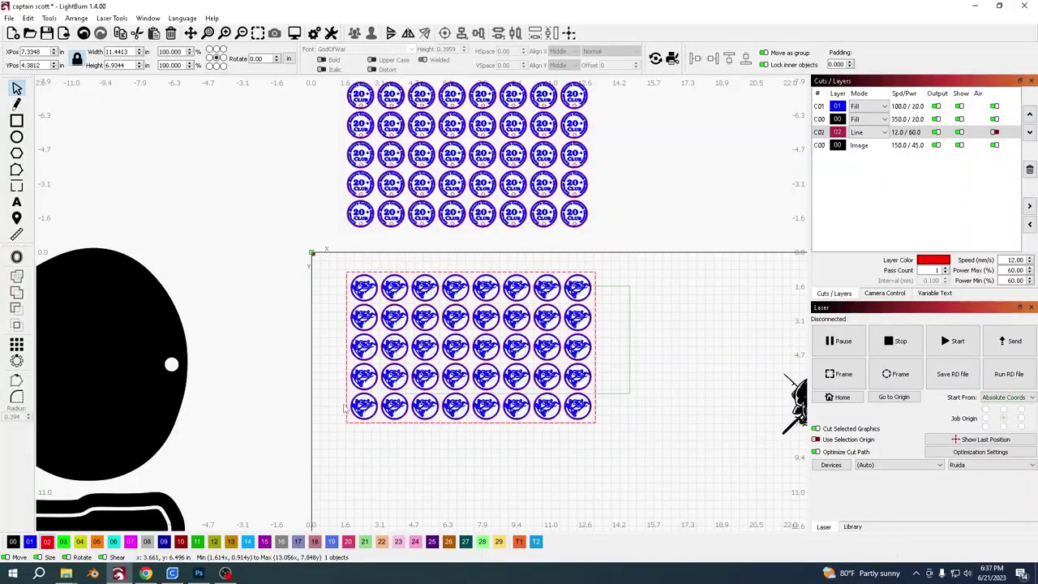
shift+click(339, 418)
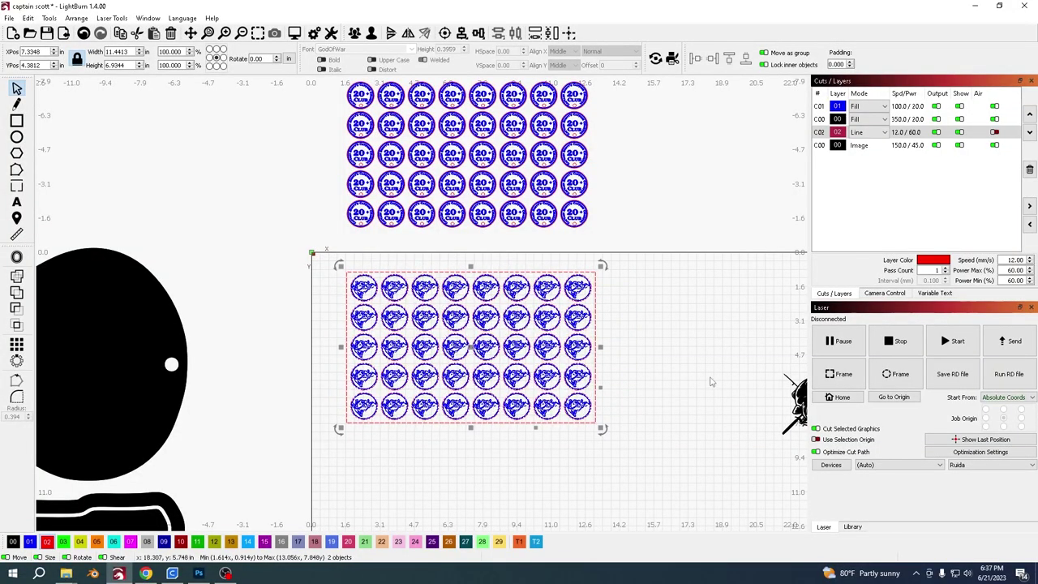
Move the catfish token grid out of the red box to the left.
click(710, 381)
click(504, 354)
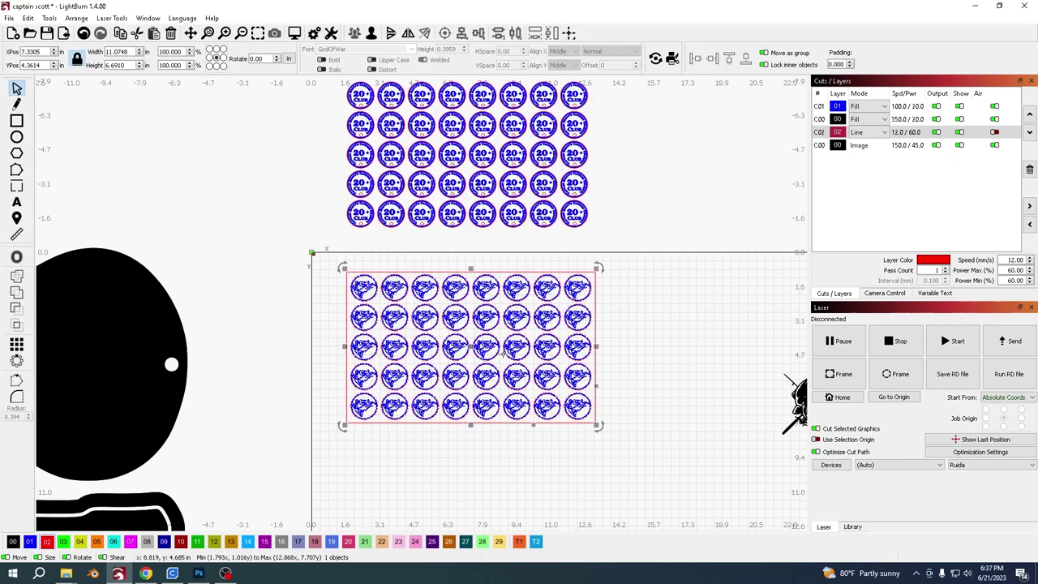
shift+click(596, 405)
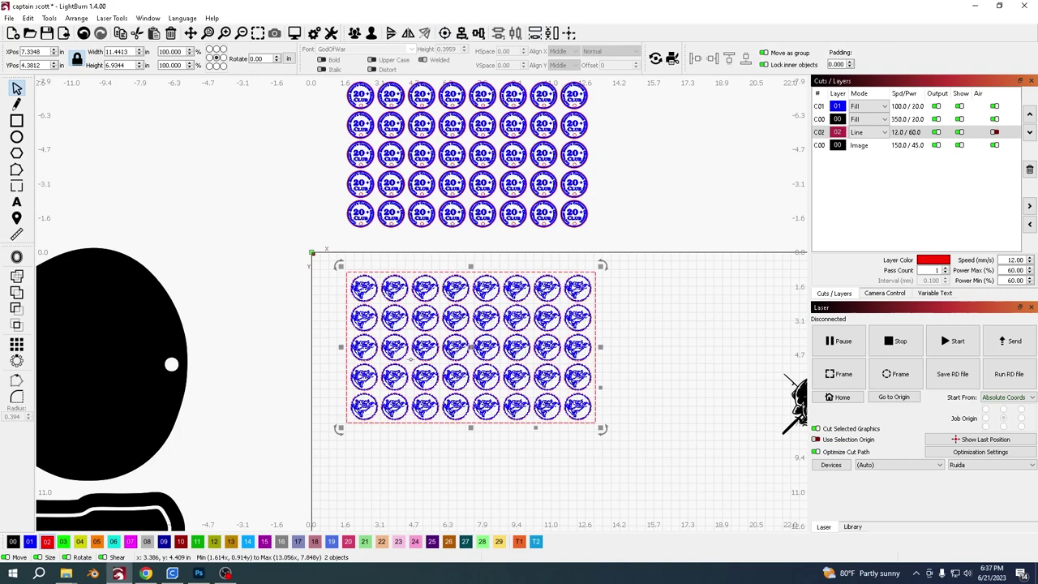
click(712, 388)
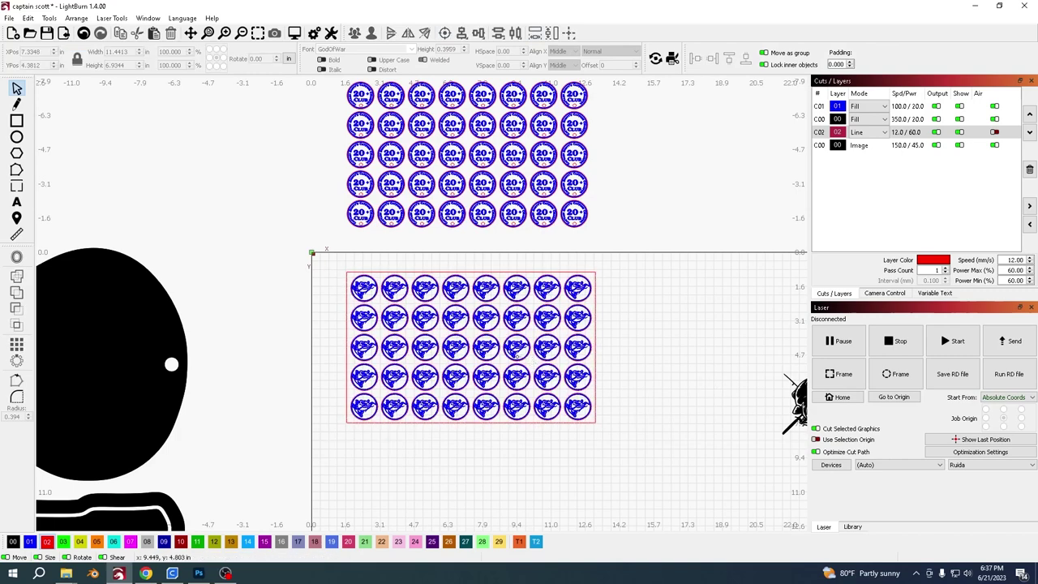
click(522, 359)
drag(469, 347, 49, 150)
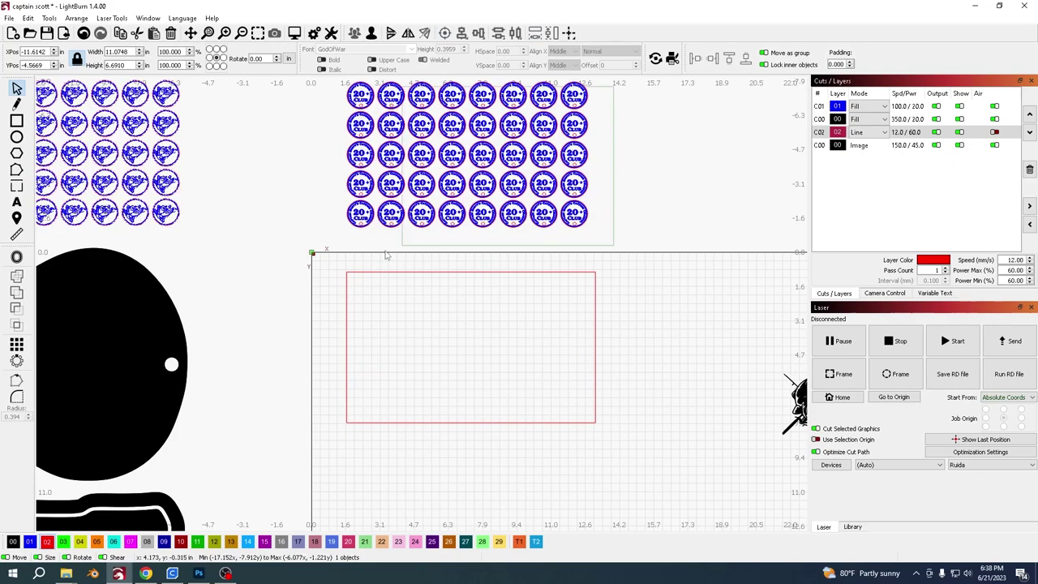
Centre the 20+ Club grid inside the red box with Align Centers.
click(513, 209)
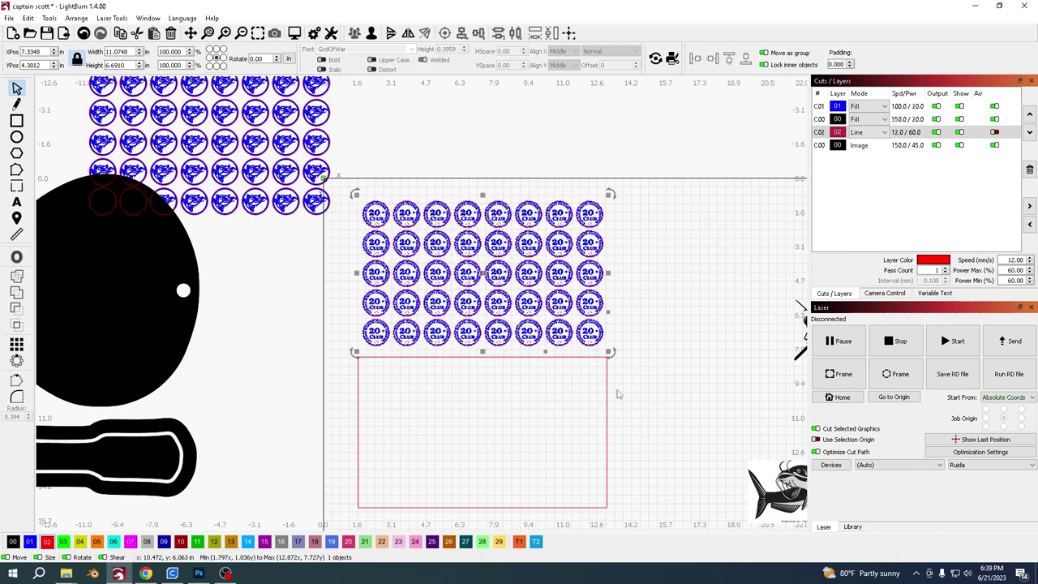
shift+click(606, 430)
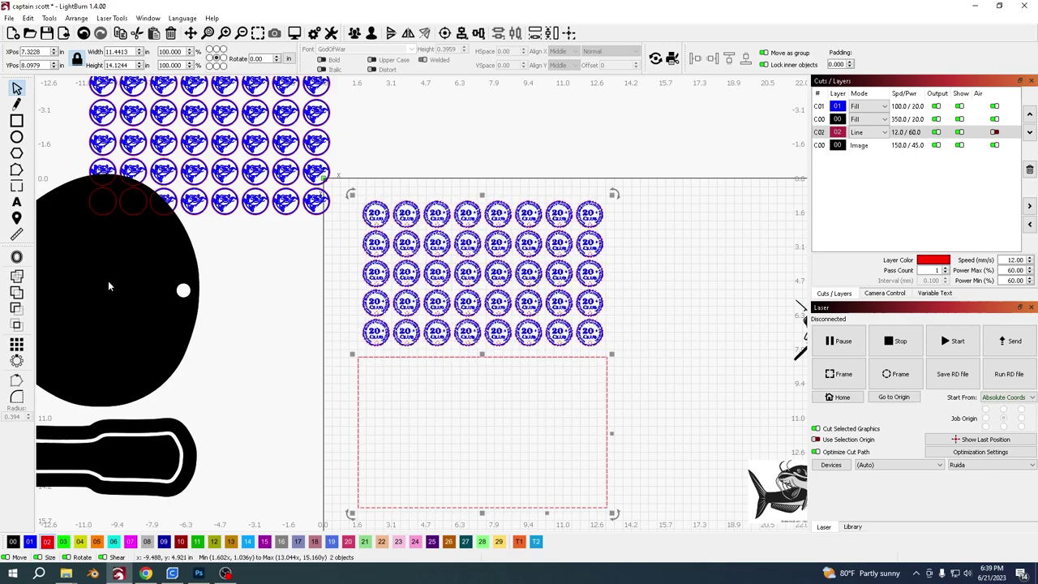
click(445, 33)
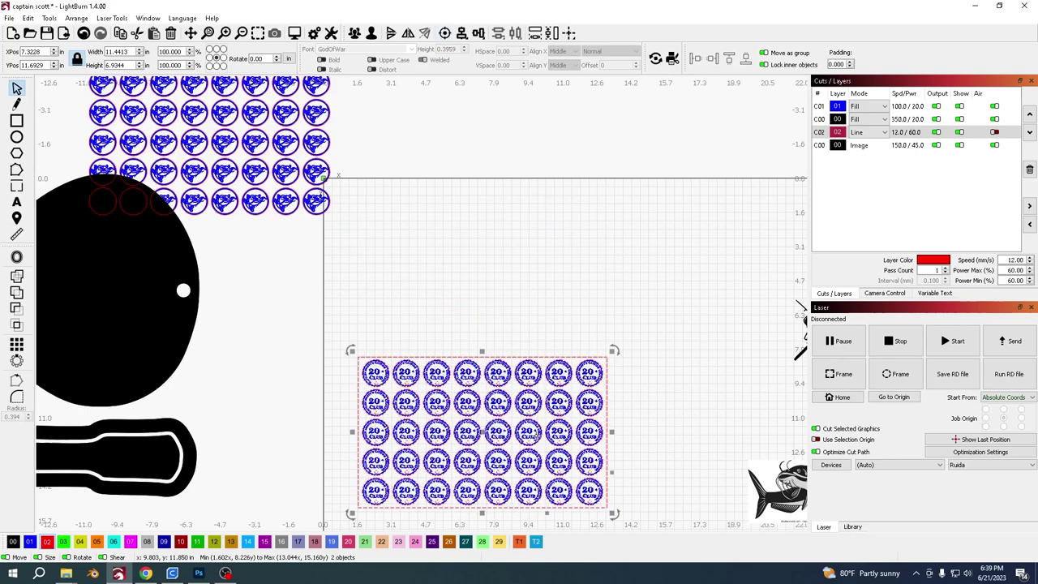